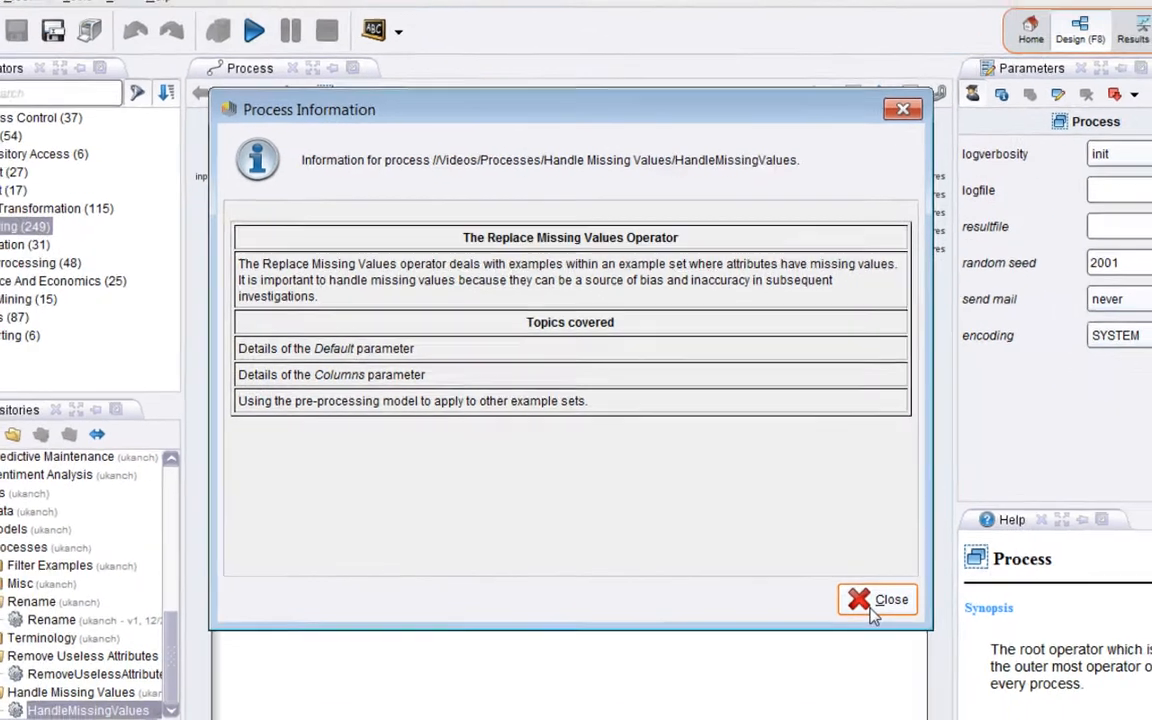
# Close the process information and inspect the first Retrieve operator and the Replace Missing Values operator with its parameters.
pyautogui.click(943, 657)
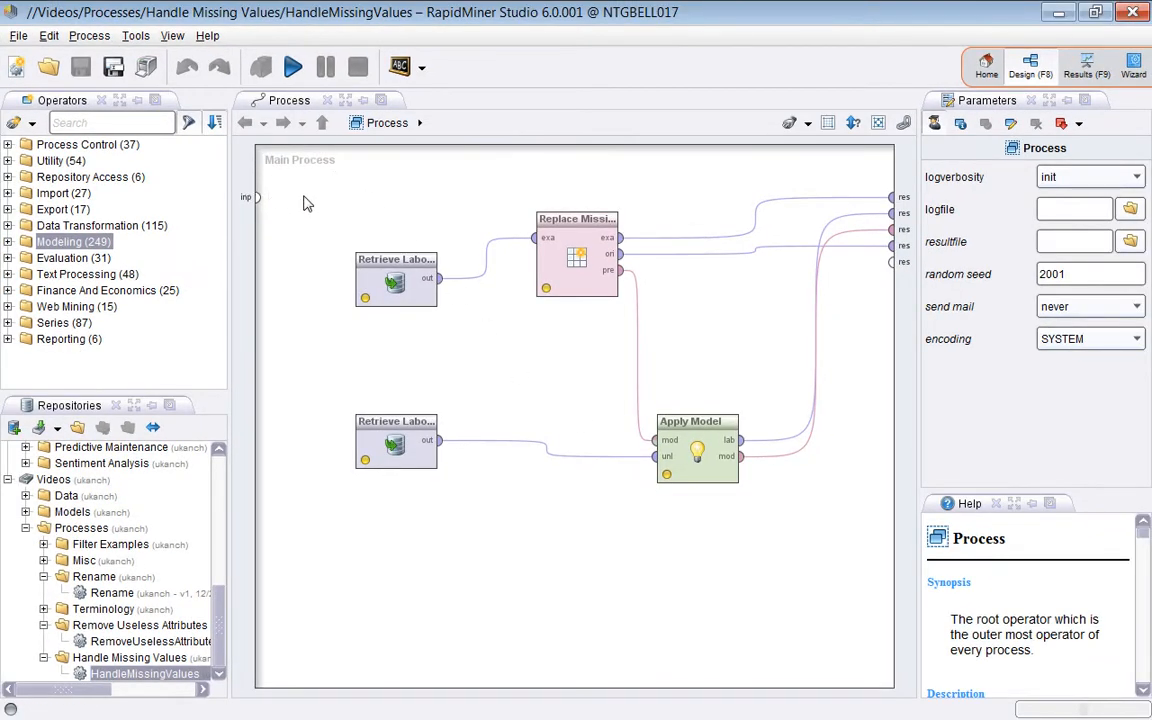
pyautogui.moveTo(303, 196); pyautogui.dragTo(656, 352)
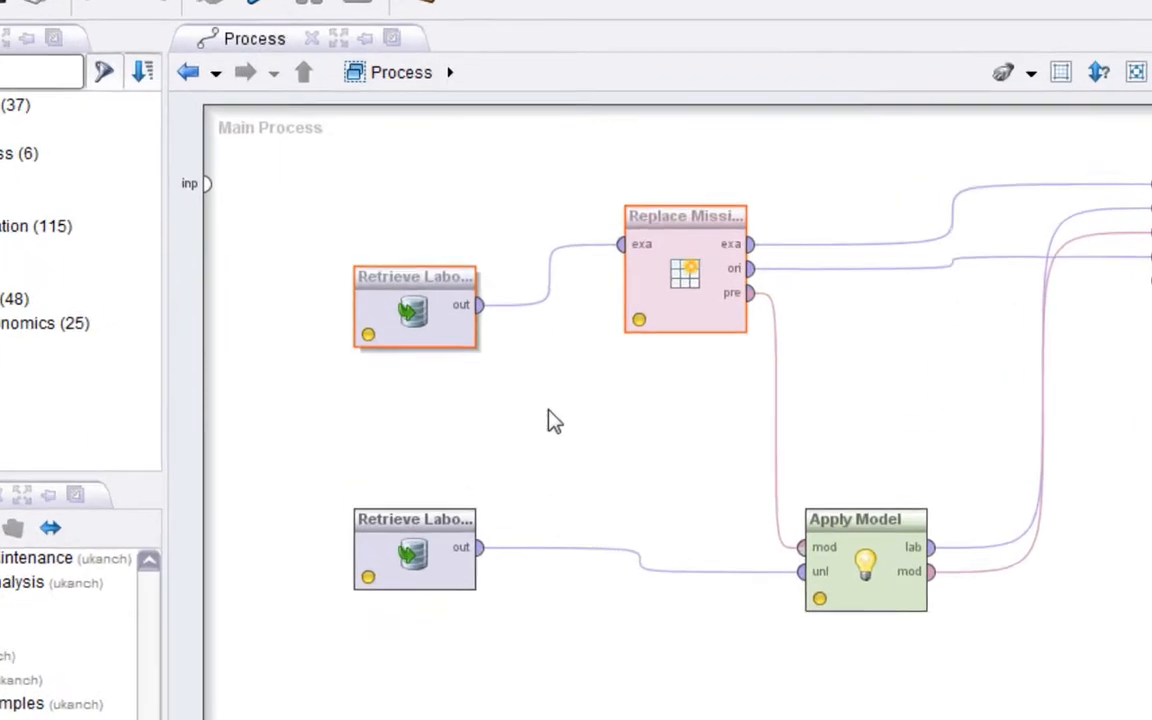
pyautogui.click(550, 424)
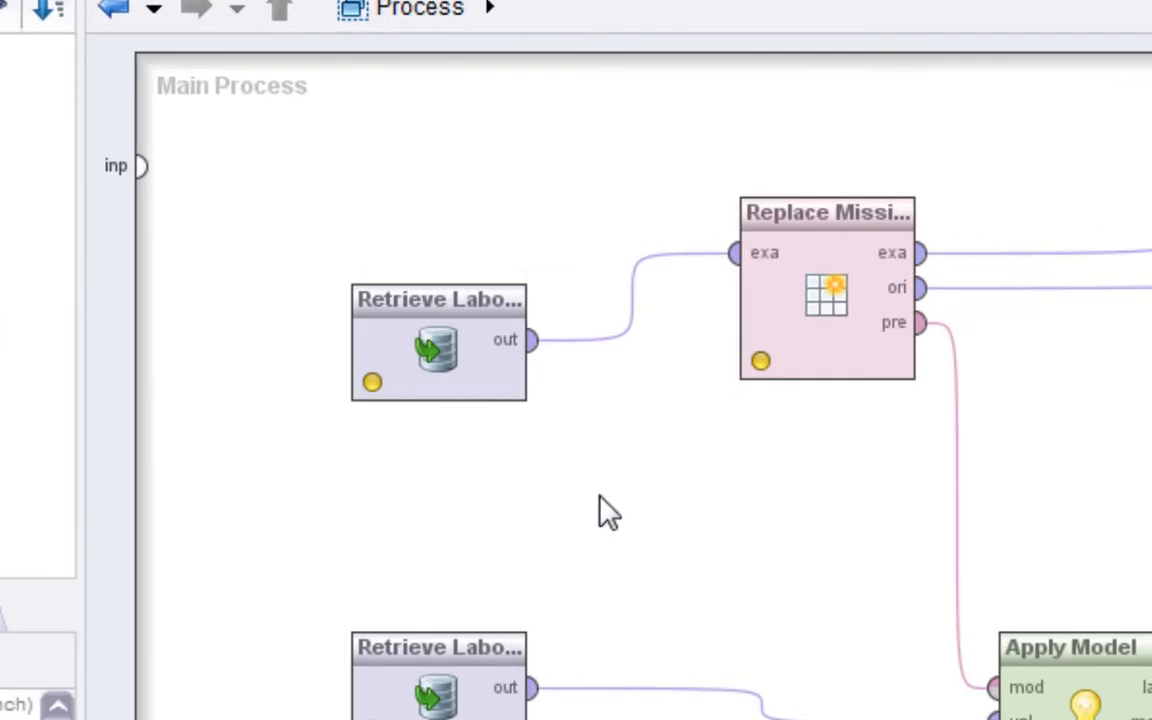
pyautogui.click(415, 311)
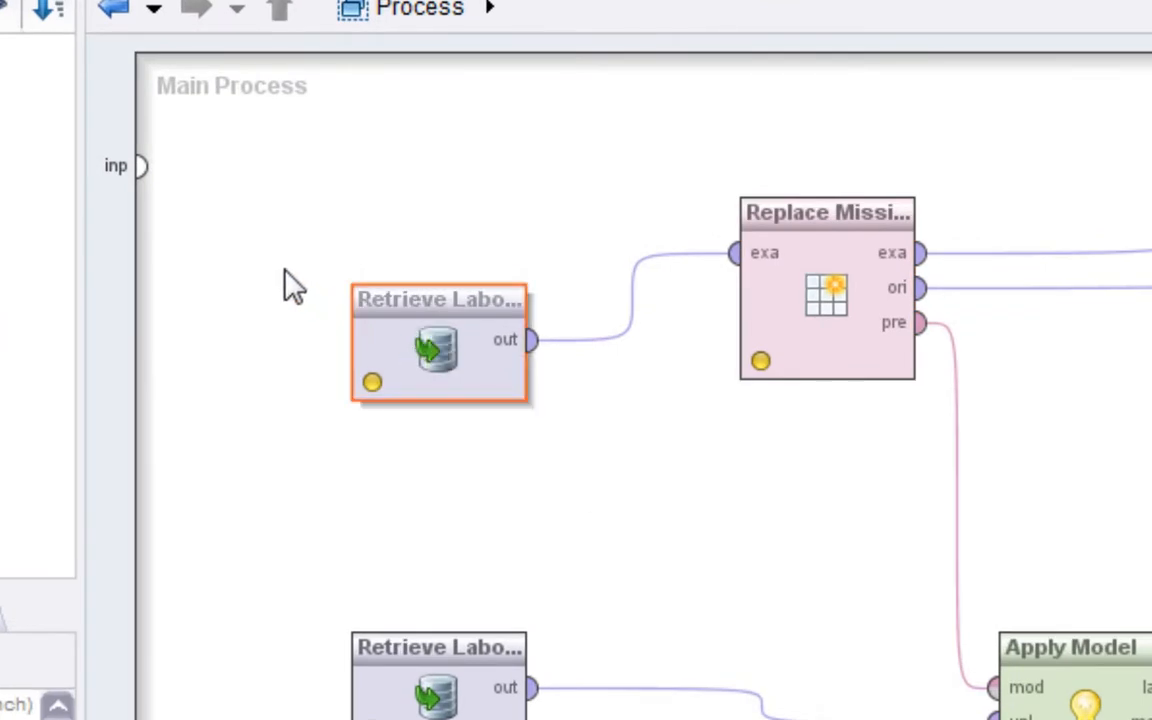
pyautogui.click(776, 292)
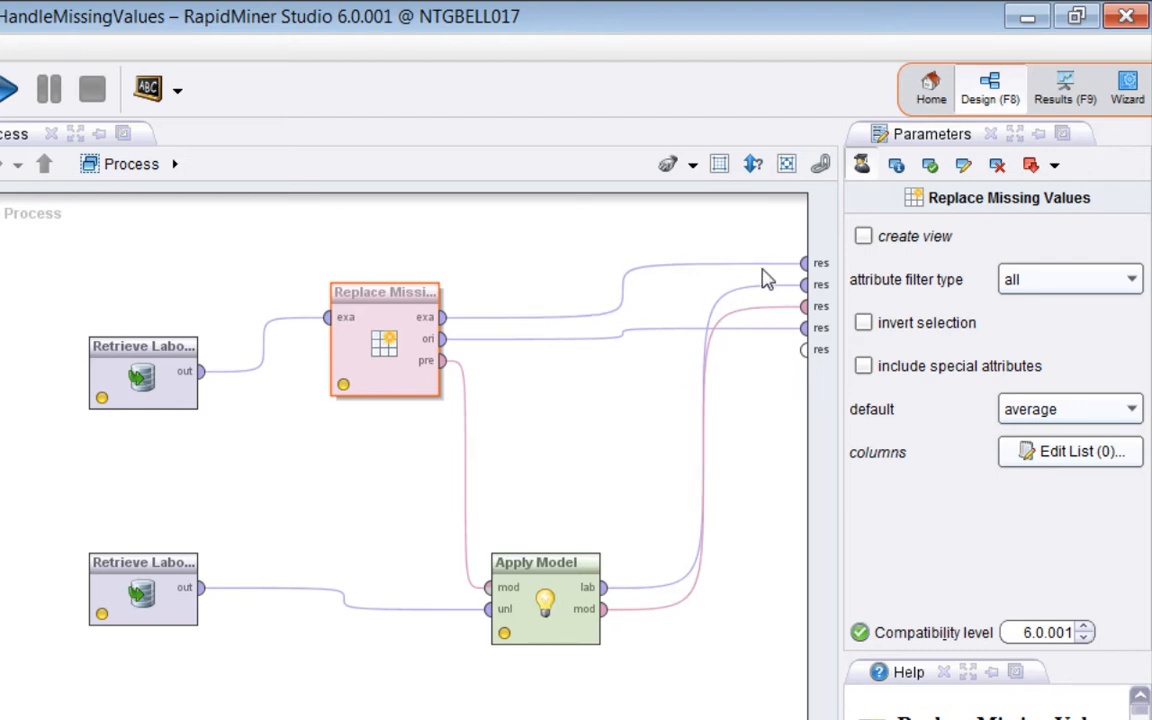
# Run the process and examine row 3's missing values and the attribute statistics of the retrieved Labor-Negotiations example set.
pyautogui.click(10, 90)
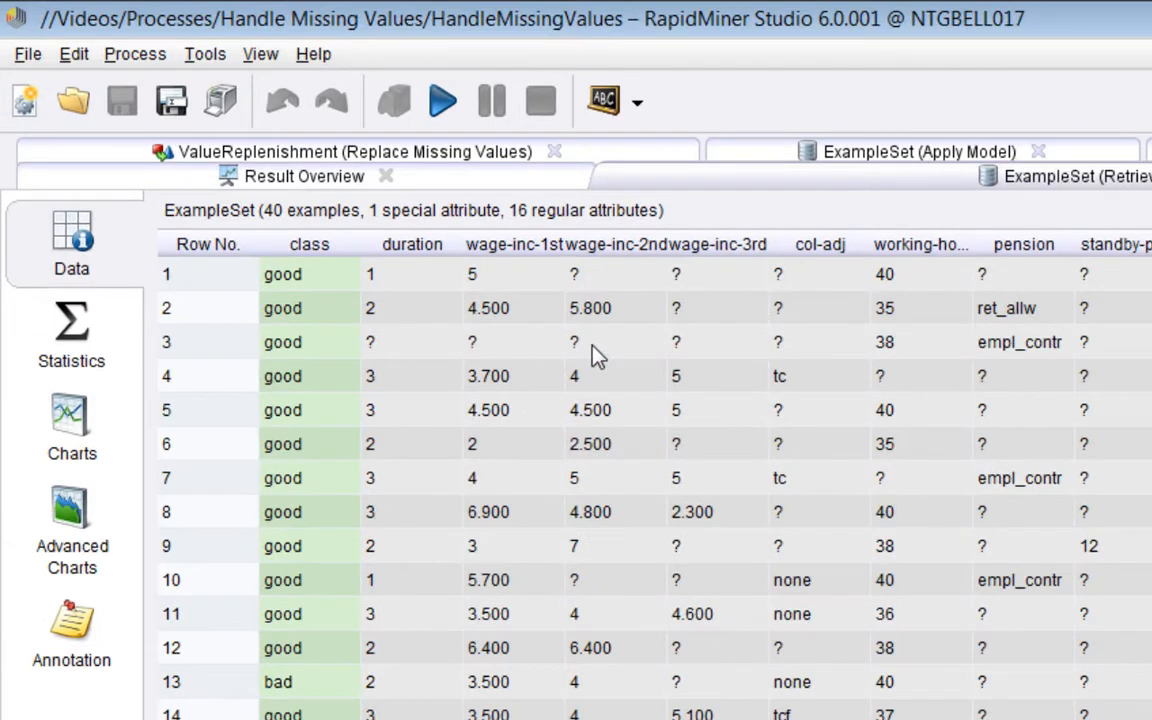
pyautogui.moveTo(407, 345); pyautogui.dragTo(805, 350)
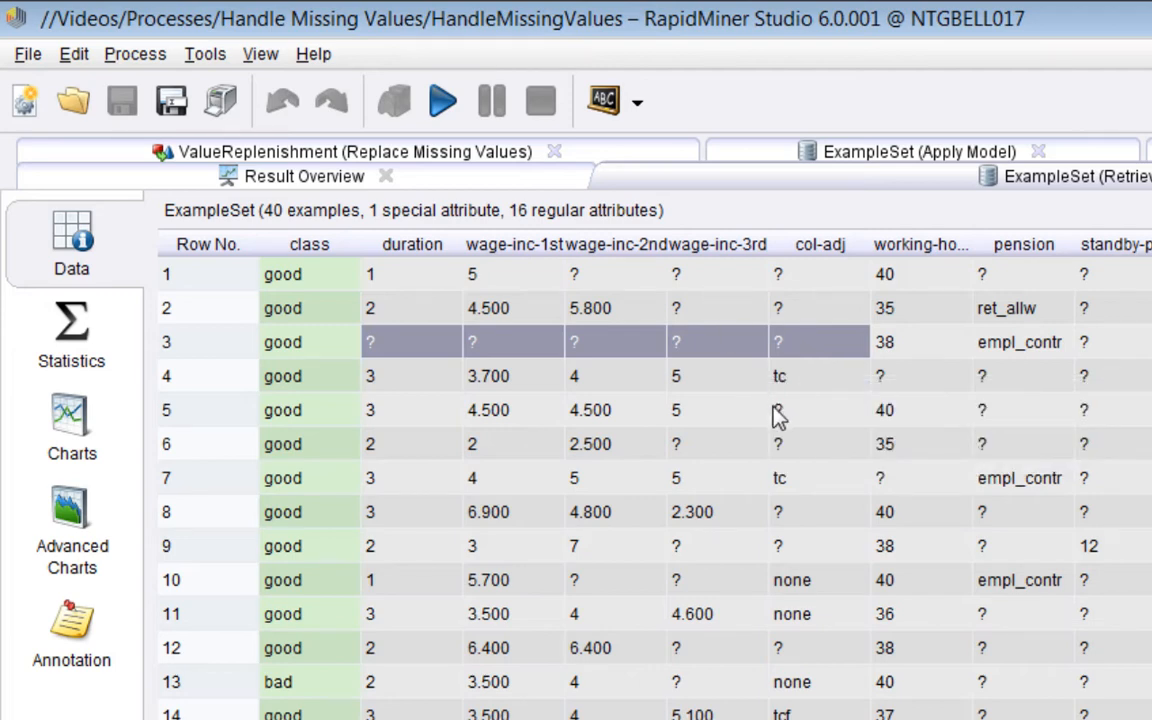
pyautogui.click(57, 339)
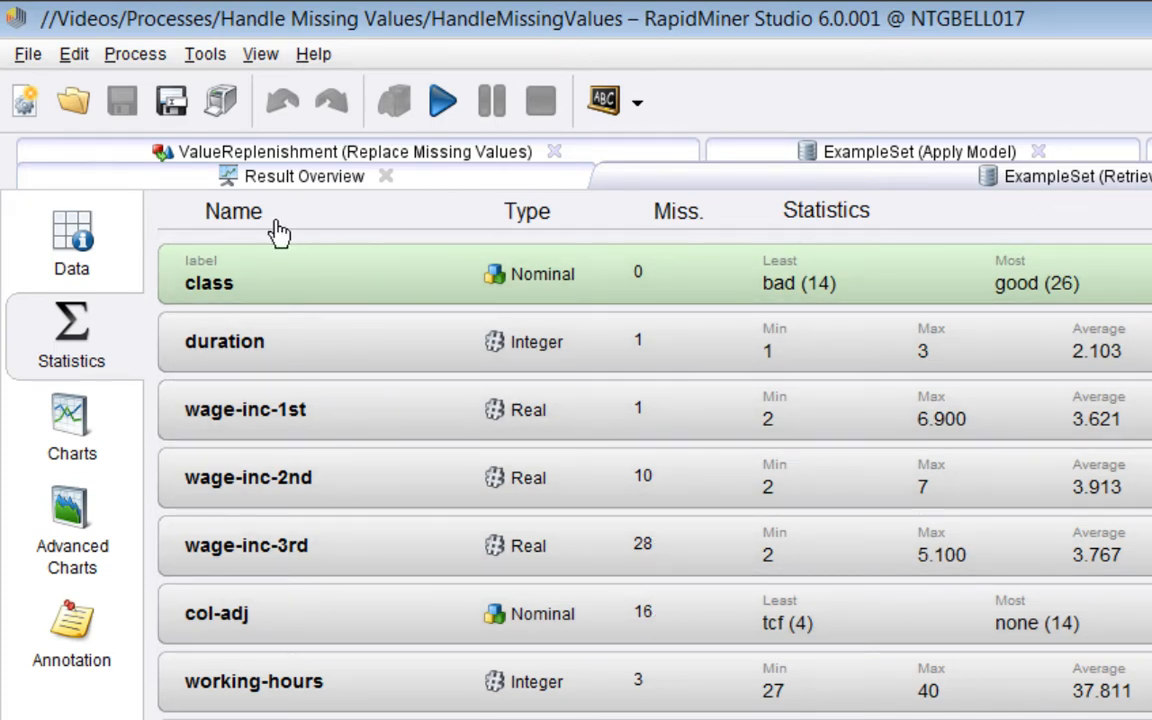
pyautogui.click(70, 228)
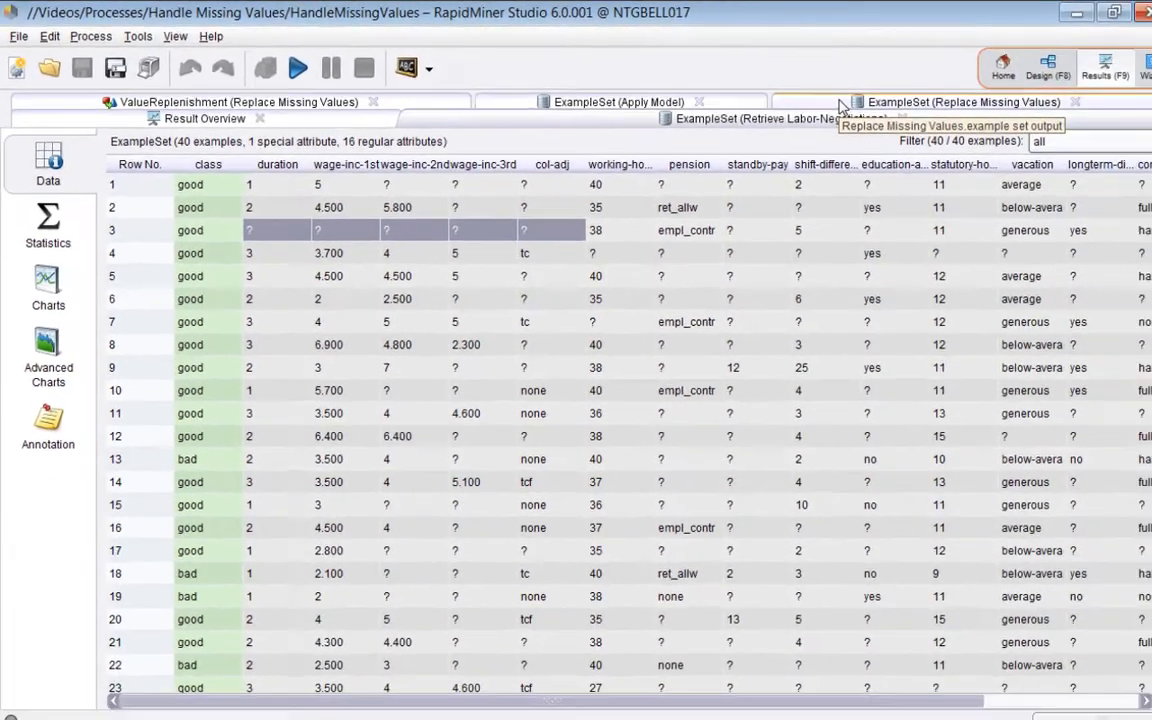
# Examine row 3 of the Replace Missing Values output and compare it with the statistics of the original Labor-Negotiations example set.
pyautogui.click(840, 104)
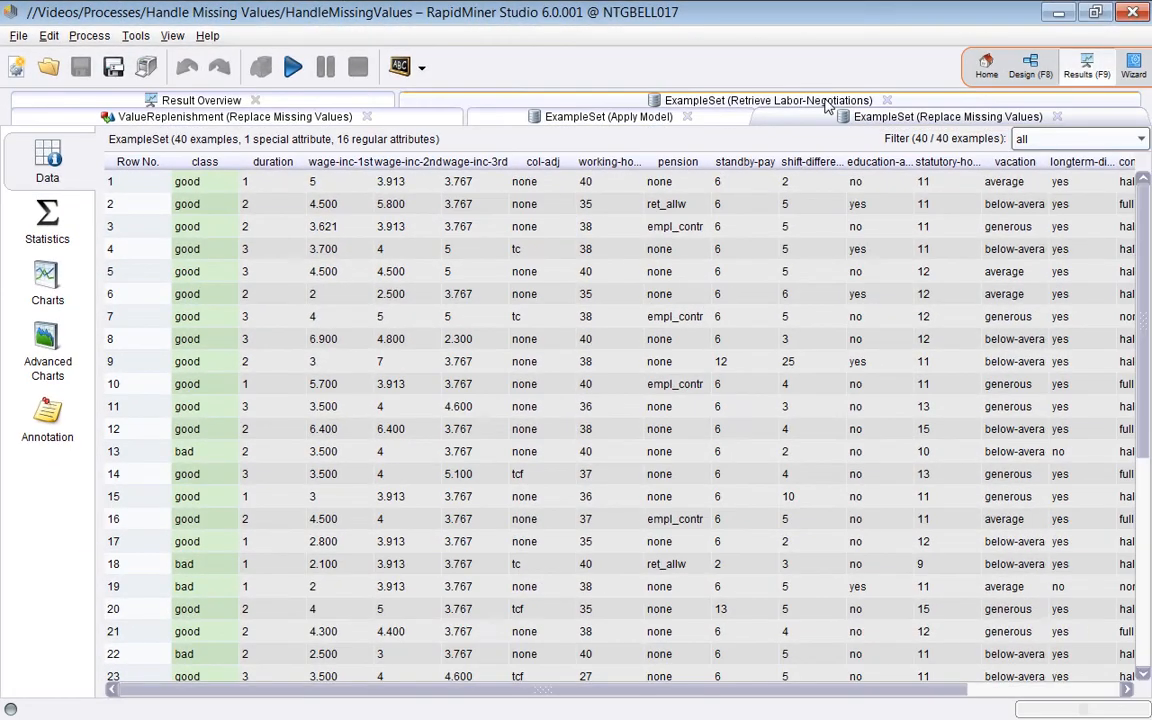
pyautogui.moveTo(245, 226); pyautogui.dragTo(467, 236)
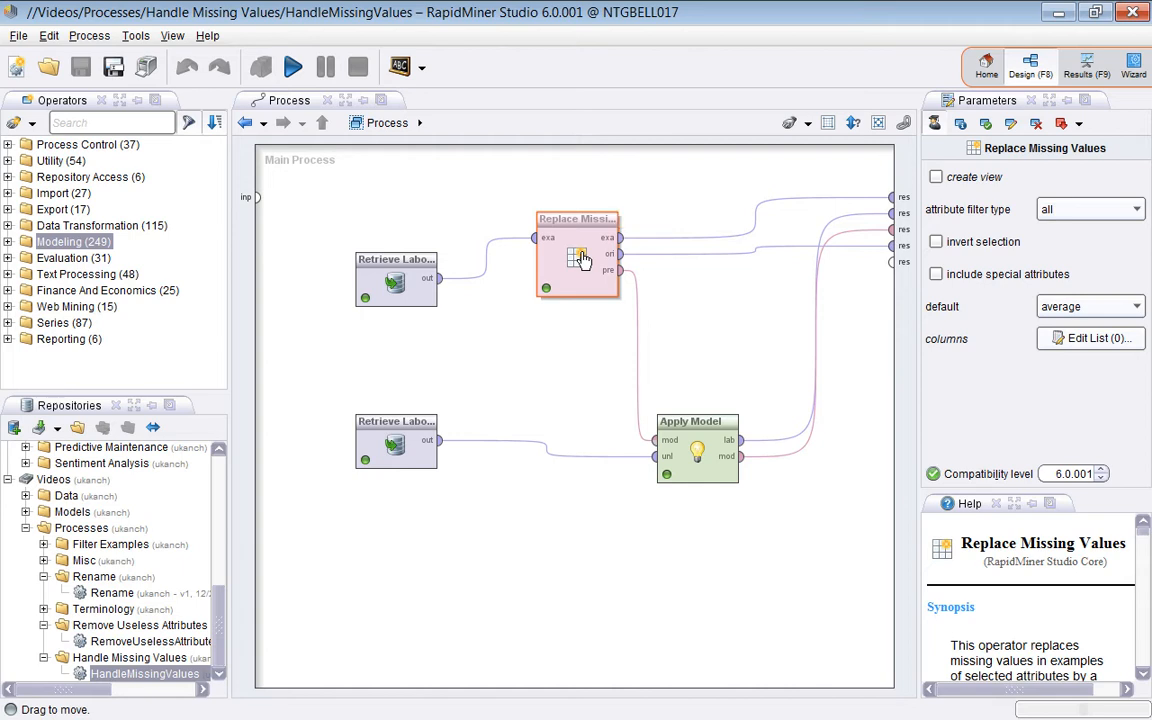
pyautogui.click(1088, 74)
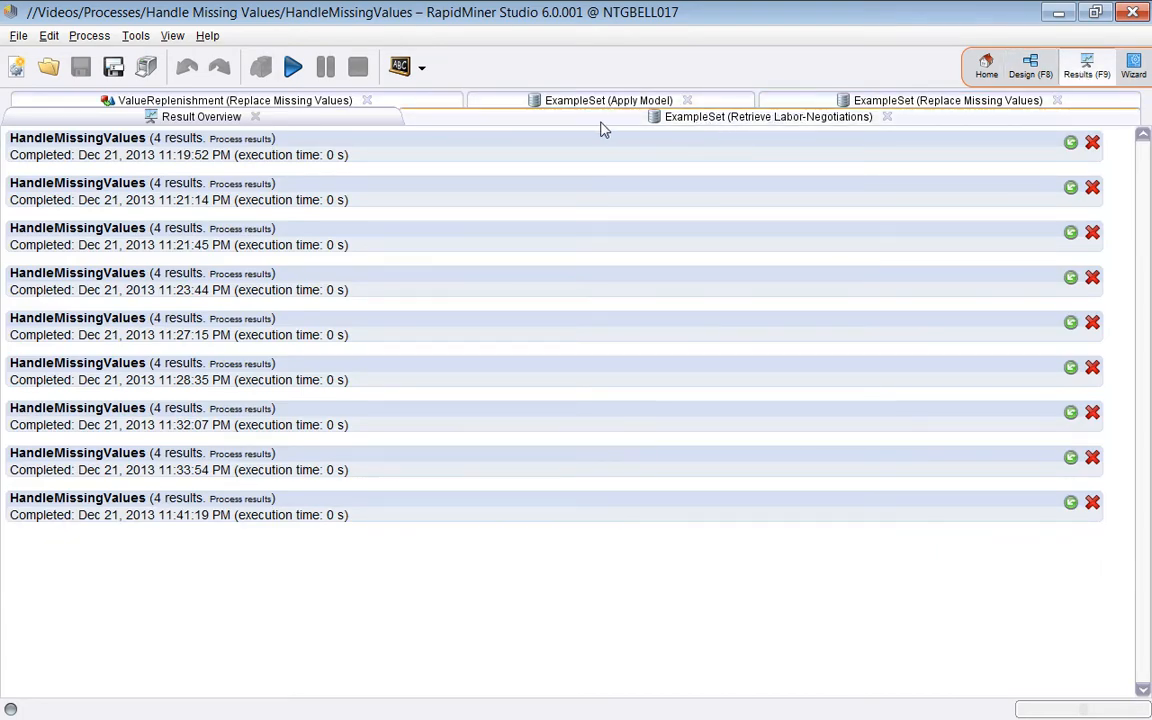
pyautogui.click(517, 116)
pyautogui.click(58, 226)
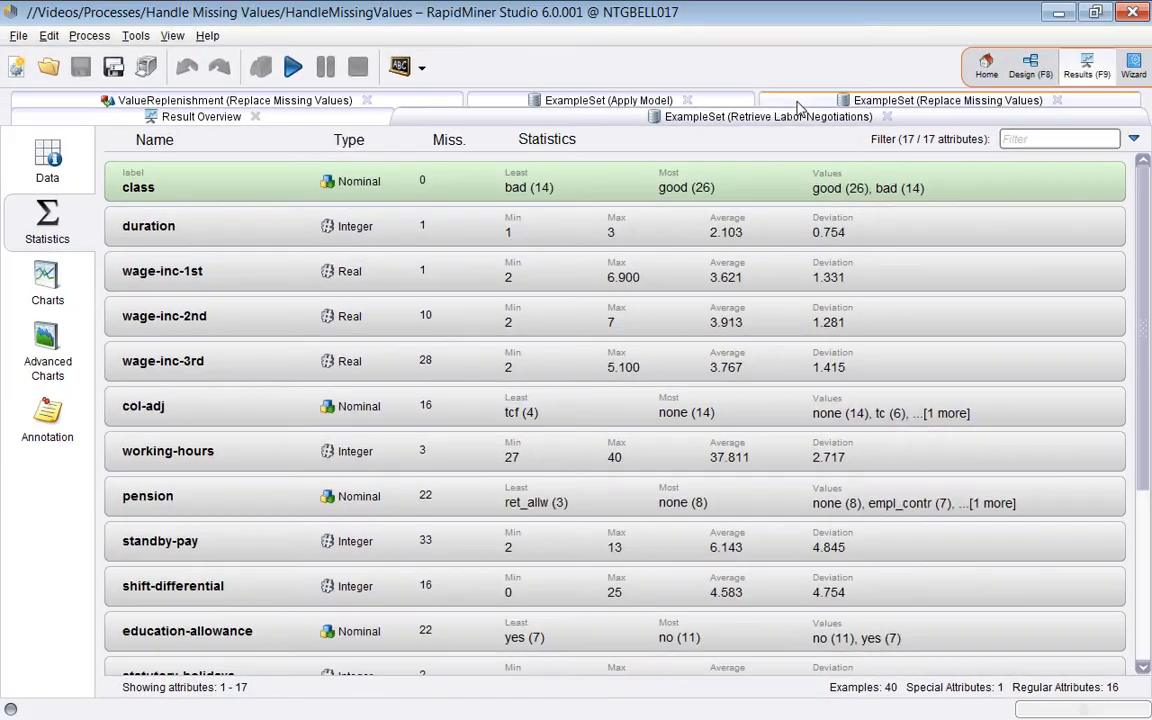
# Check the replaced wage-inc-3rd and col-adj values in the Replace Missing Values output and return to the process design.
pyautogui.click(800, 105)
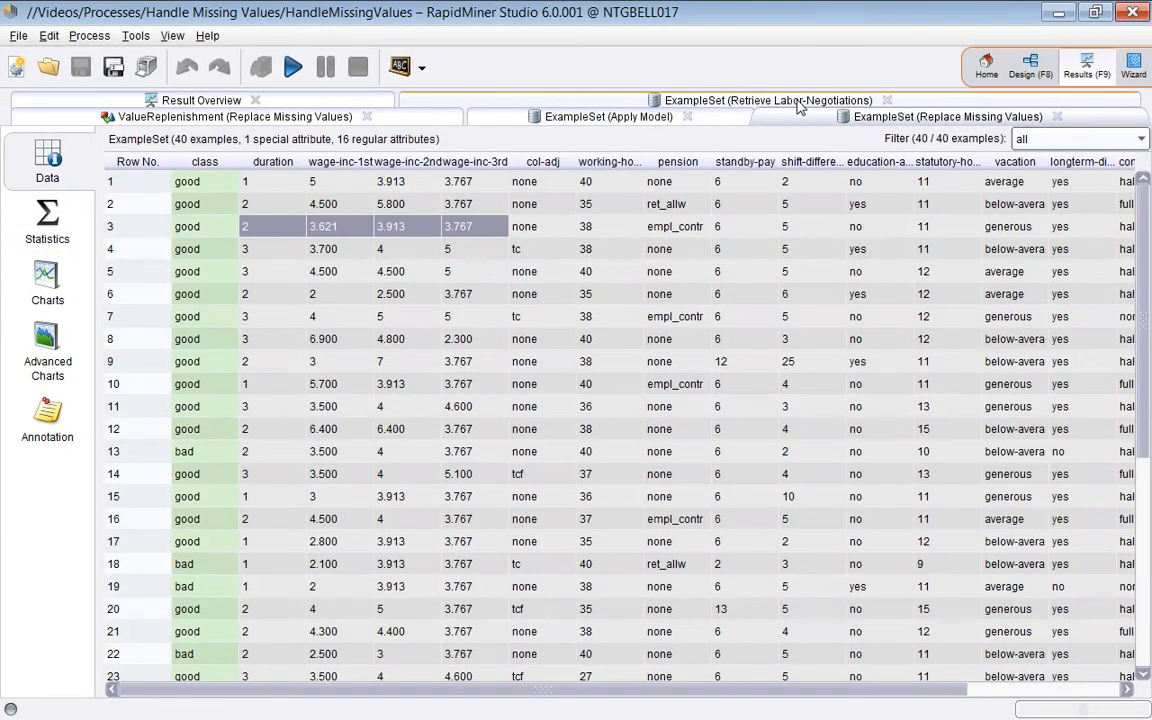
pyautogui.click(256, 227)
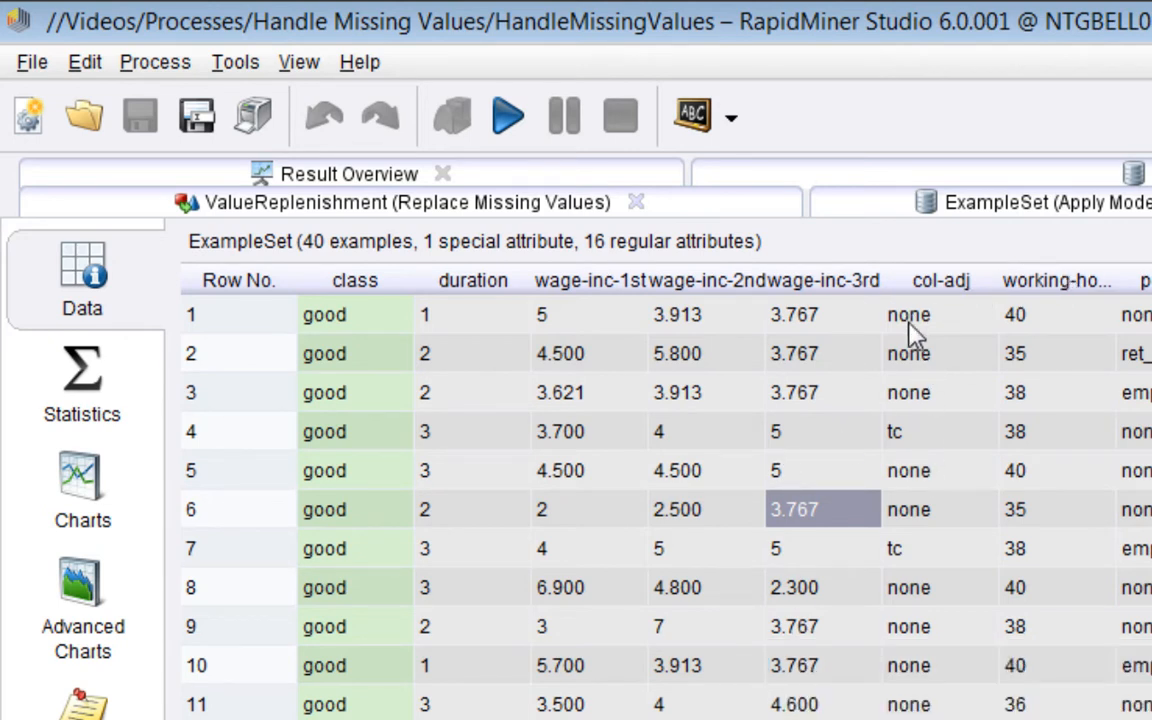
pyautogui.click(856, 520)
pyautogui.click(924, 470)
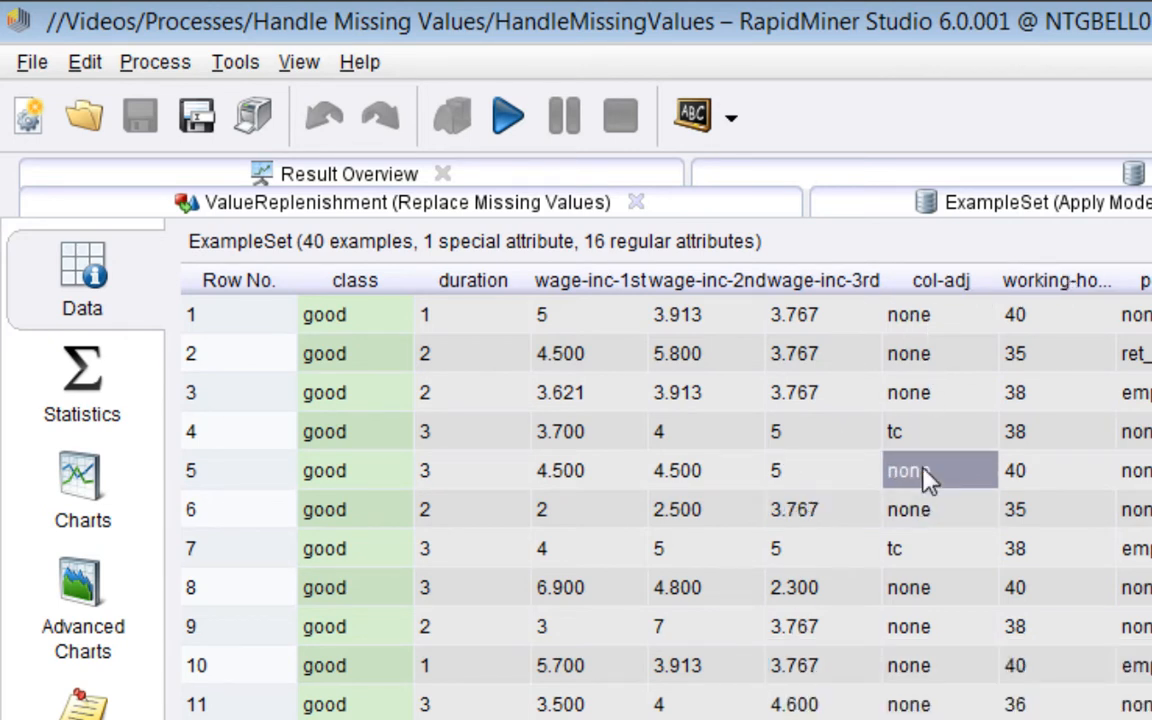
pyautogui.click(915, 394)
pyautogui.click(908, 358)
pyautogui.click(910, 324)
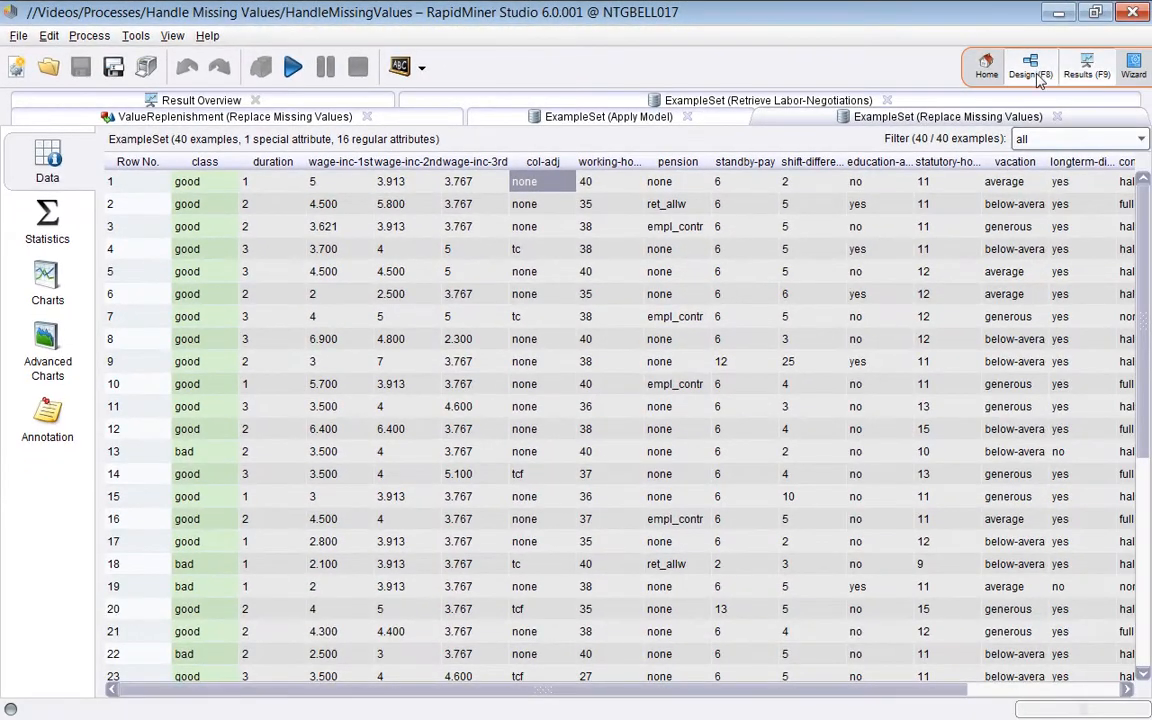
pyautogui.click(1034, 72)
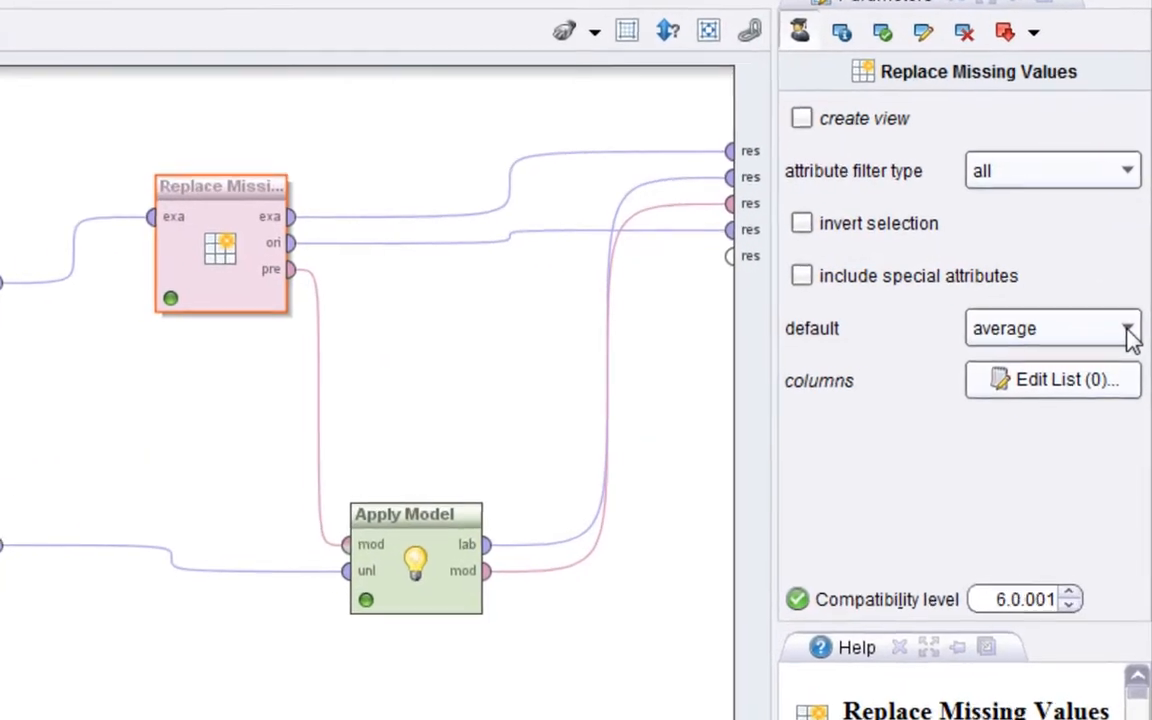
# Try the value option as the default replacement, inspect its replenishment value, and set the default back to average.
pyautogui.click(1128, 332)
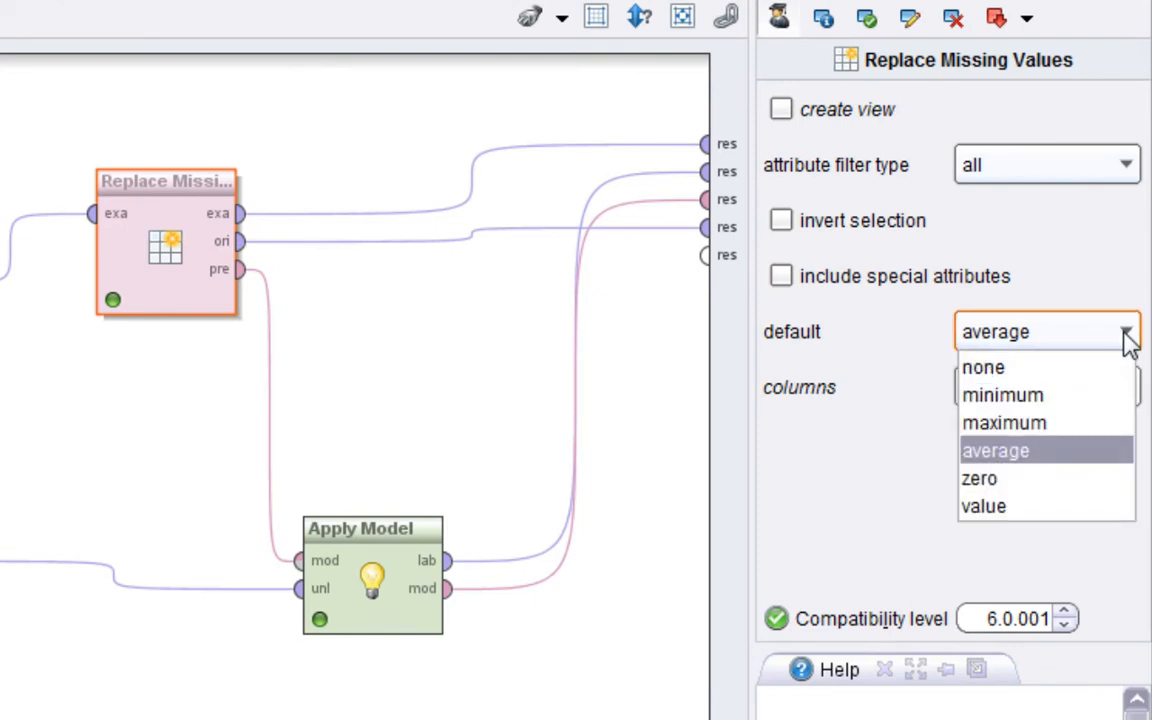
pyautogui.click(990, 507)
pyautogui.click(1010, 453)
pyautogui.moveTo(1010, 465); pyautogui.dragTo(905, 463)
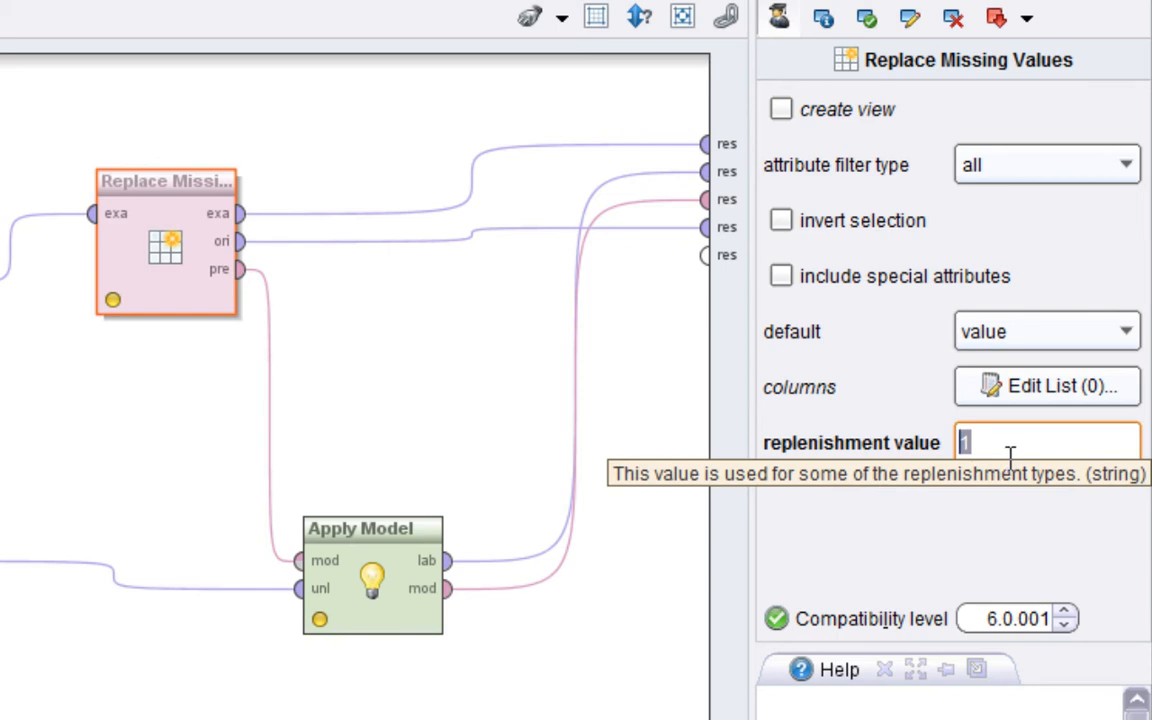
pyautogui.click(998, 336)
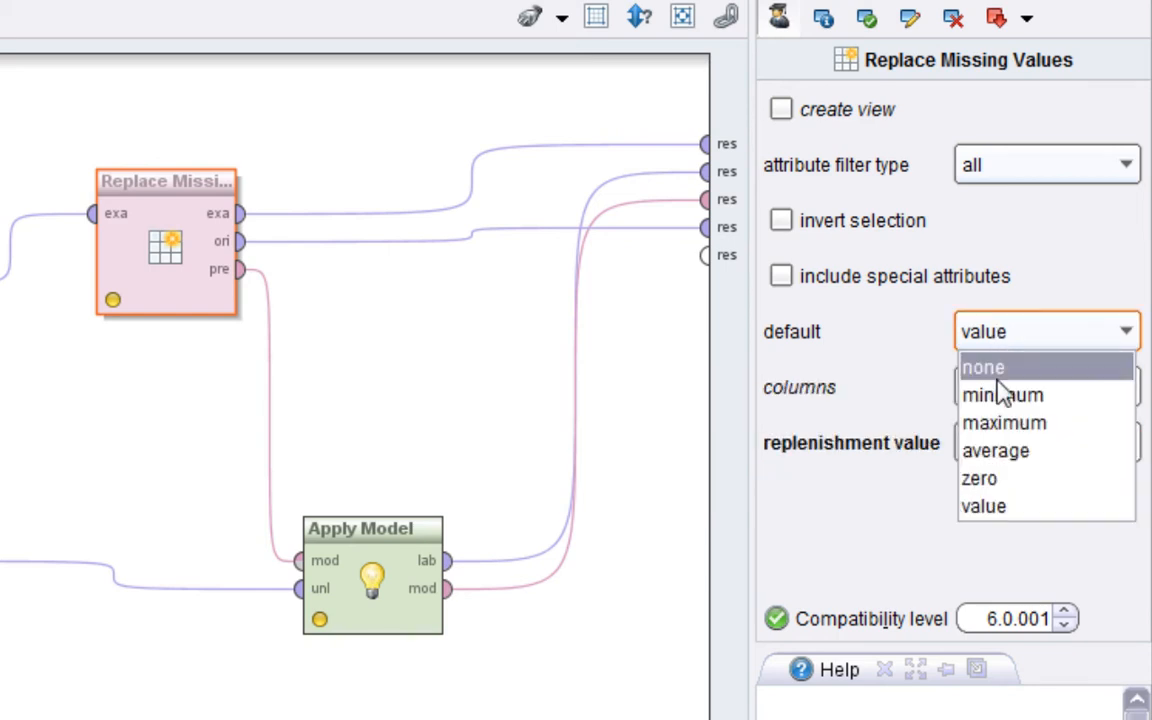
pyautogui.click(1000, 452)
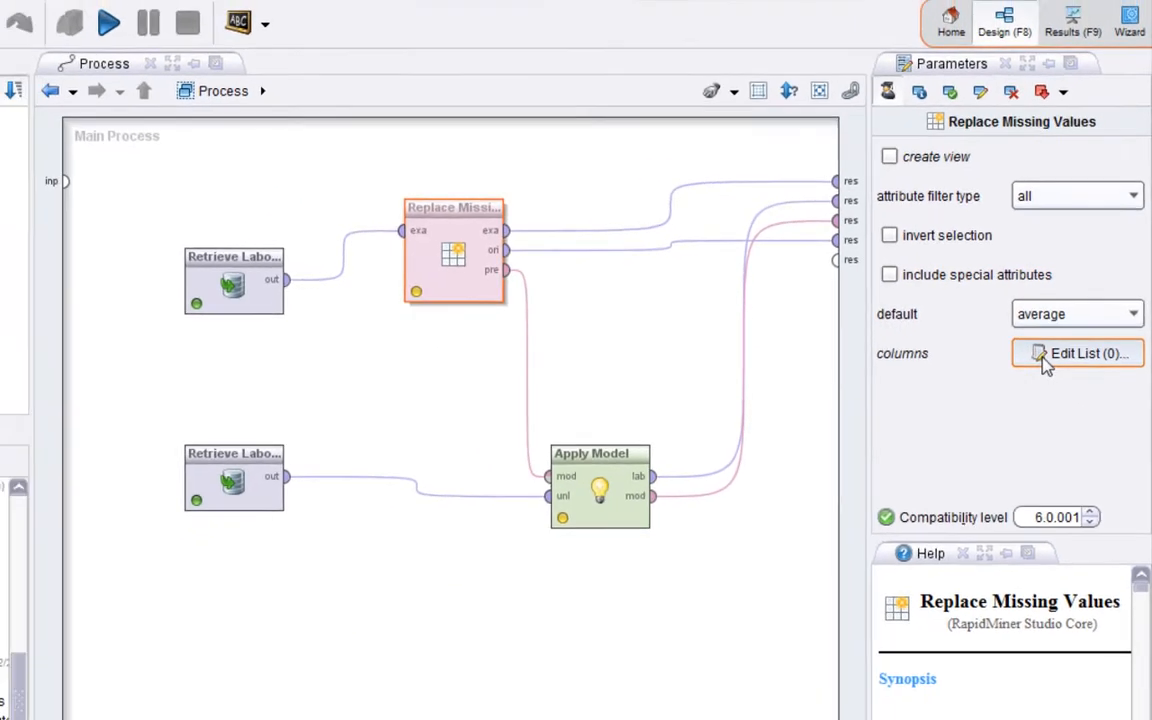
# In the columns list of Replace Missing Values, set the wage-inc-3rd attribute to be replaced with zero.
pyautogui.click(1078, 353)
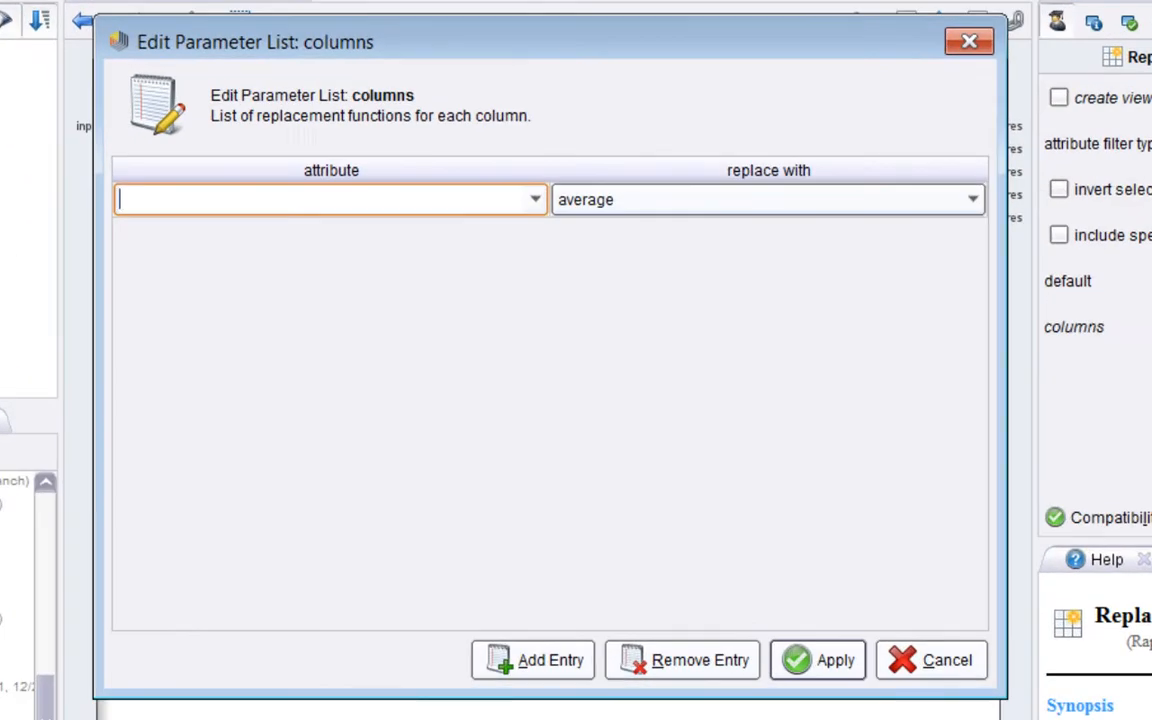
pyautogui.click(536, 201)
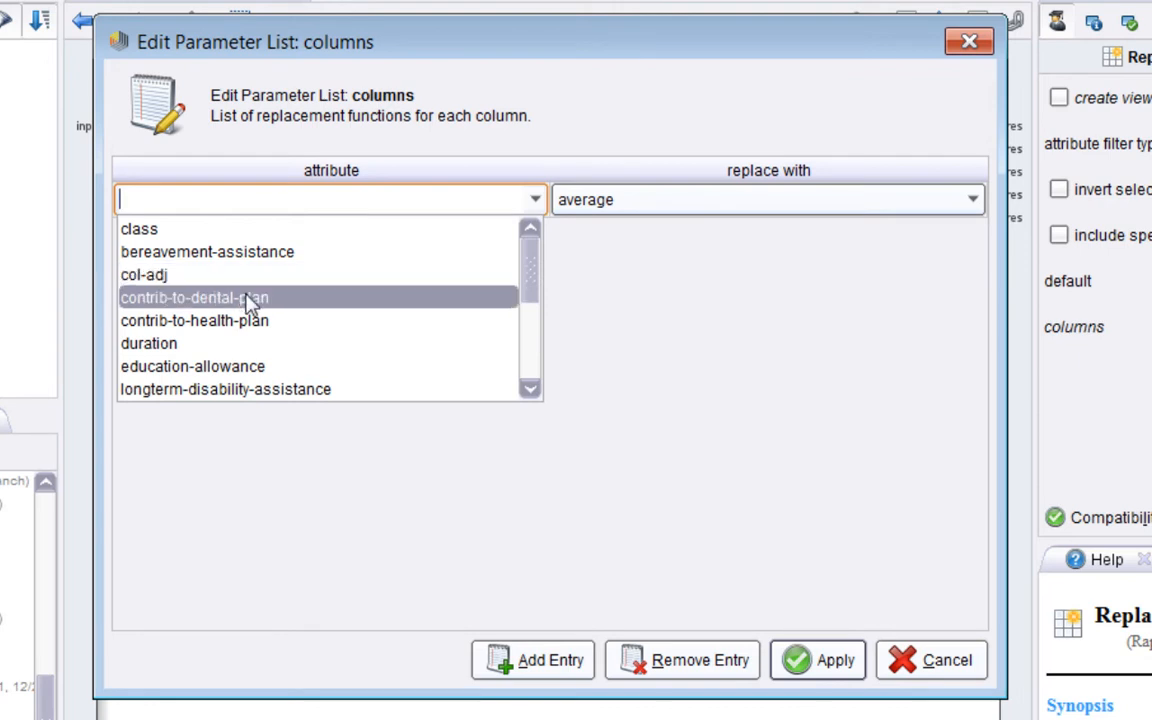
pyautogui.moveTo(527, 303); pyautogui.dragTo(525, 378)
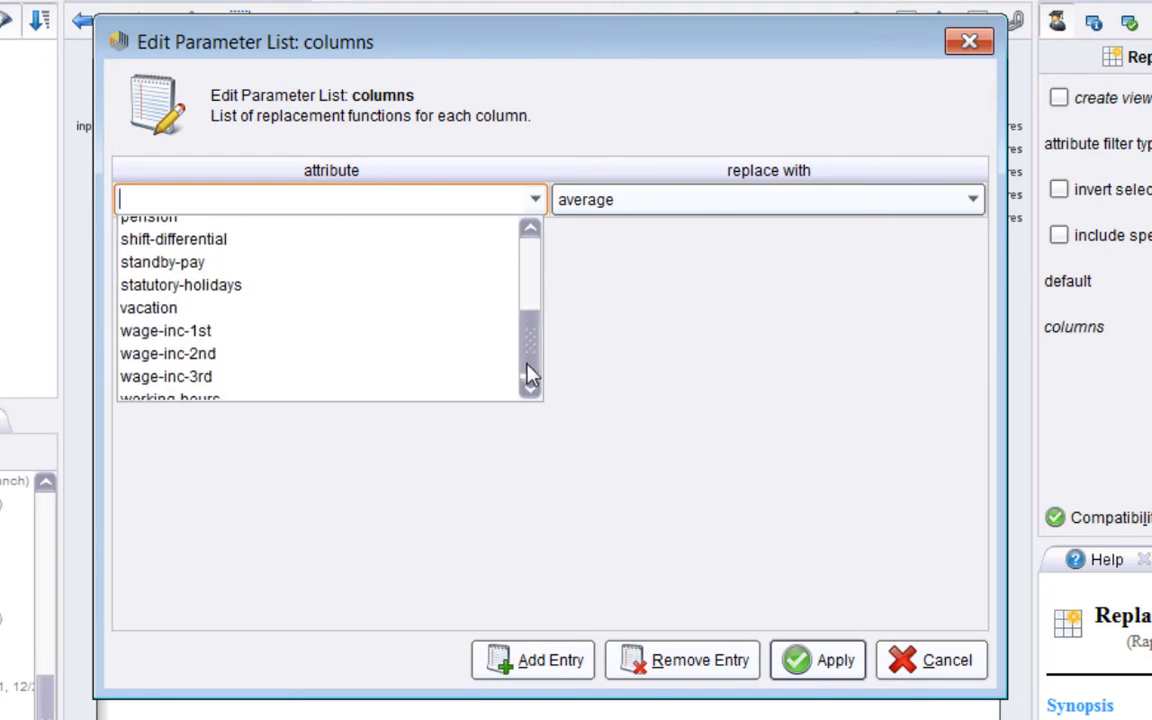
pyautogui.click(266, 368)
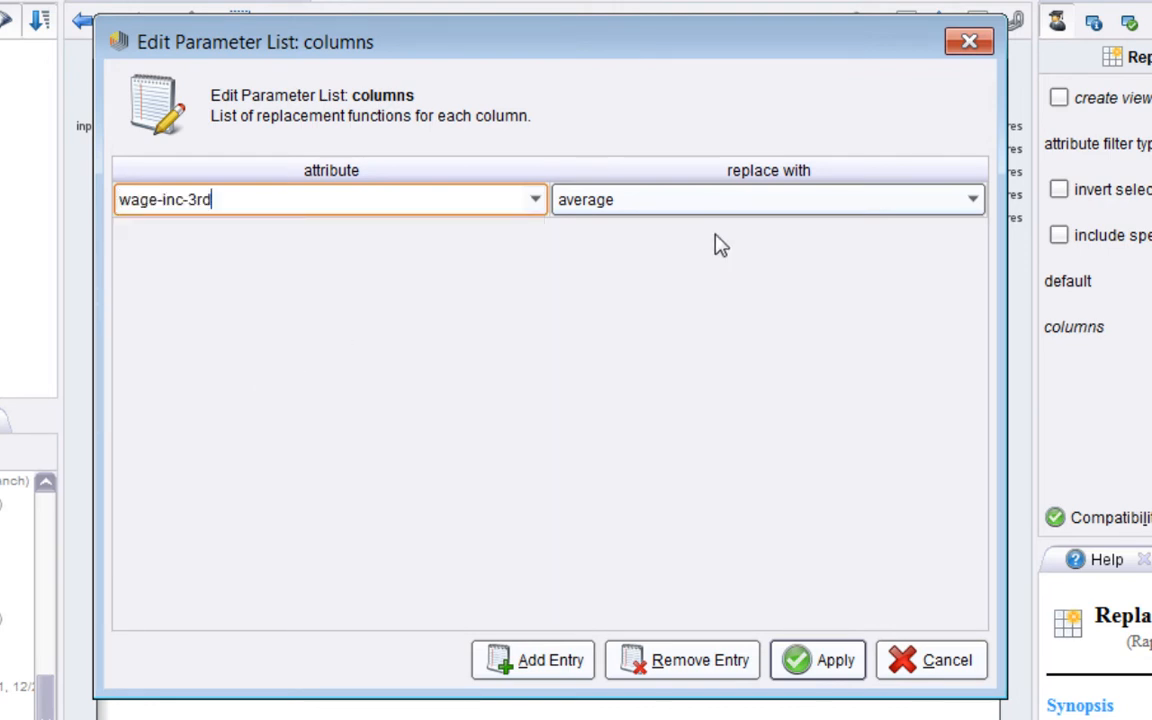
pyautogui.click(972, 204)
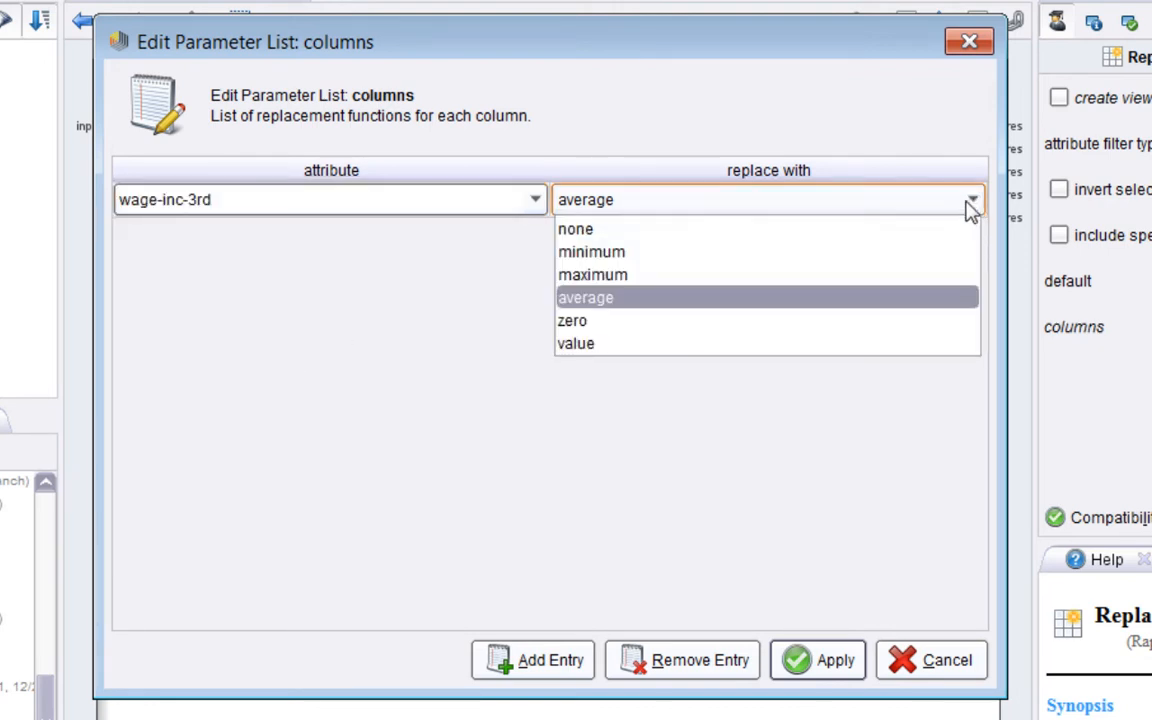
pyautogui.click(710, 322)
# Add a second columns entry that replaces missing values of the duration attribute with the minimum.
pyautogui.click(530, 664)
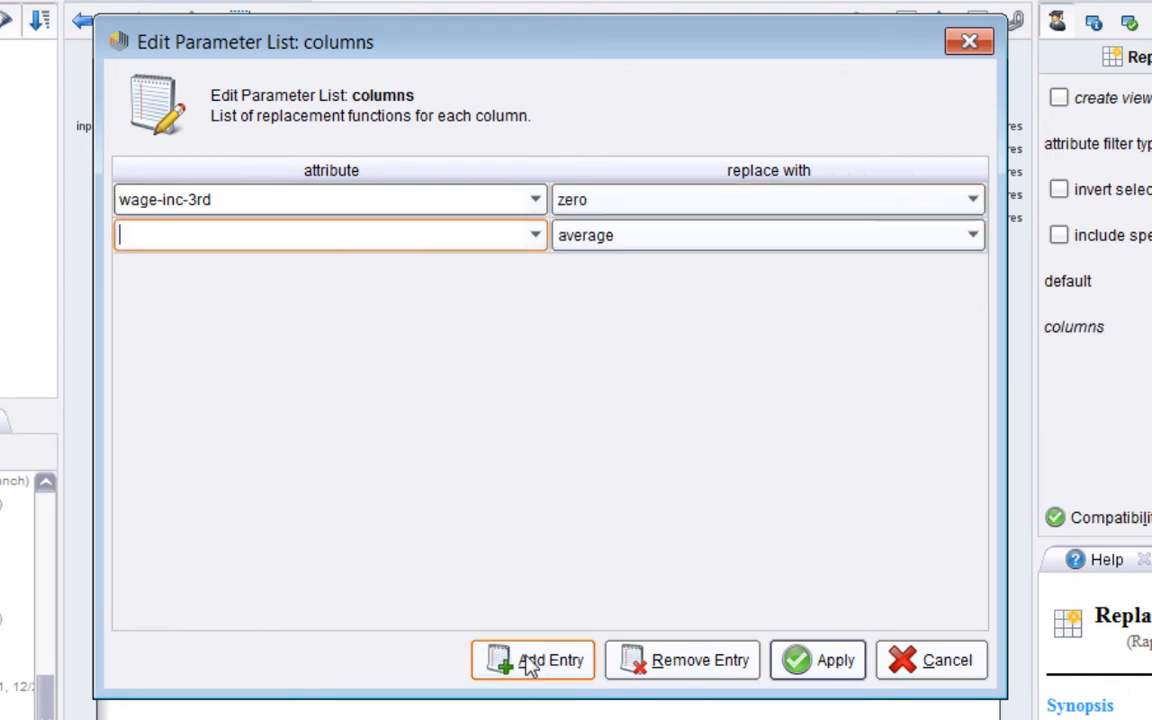
pyautogui.click(536, 235)
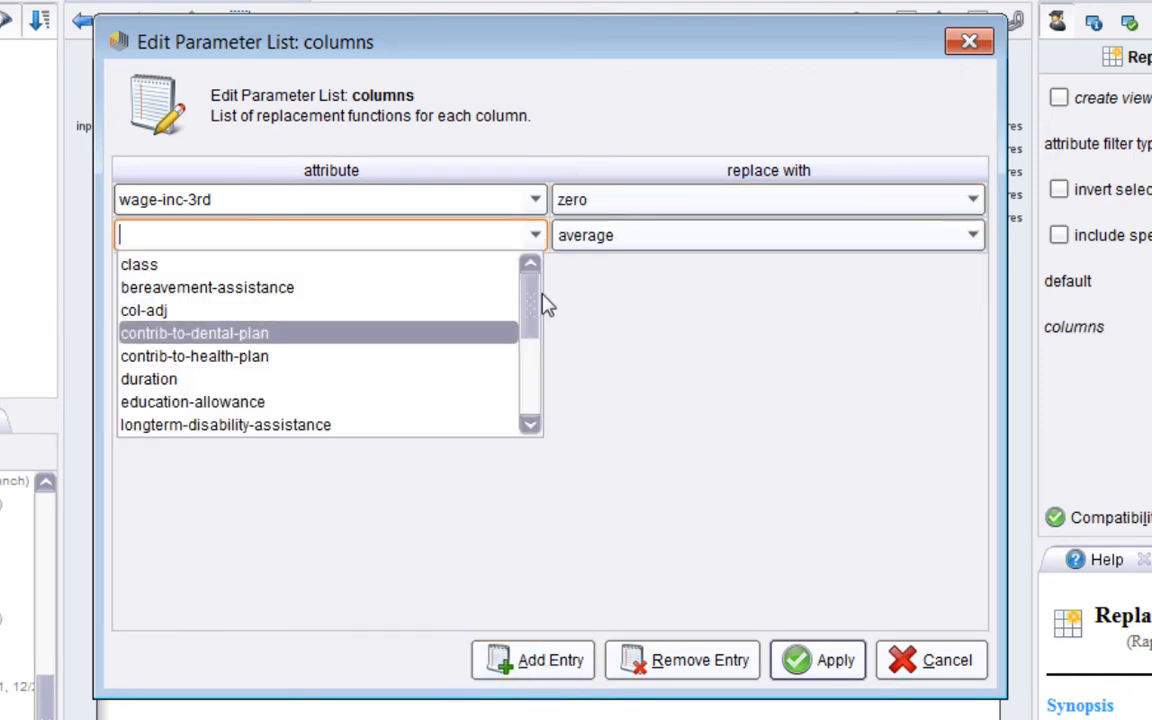
pyautogui.moveTo(532, 296); pyautogui.dragTo(532, 321)
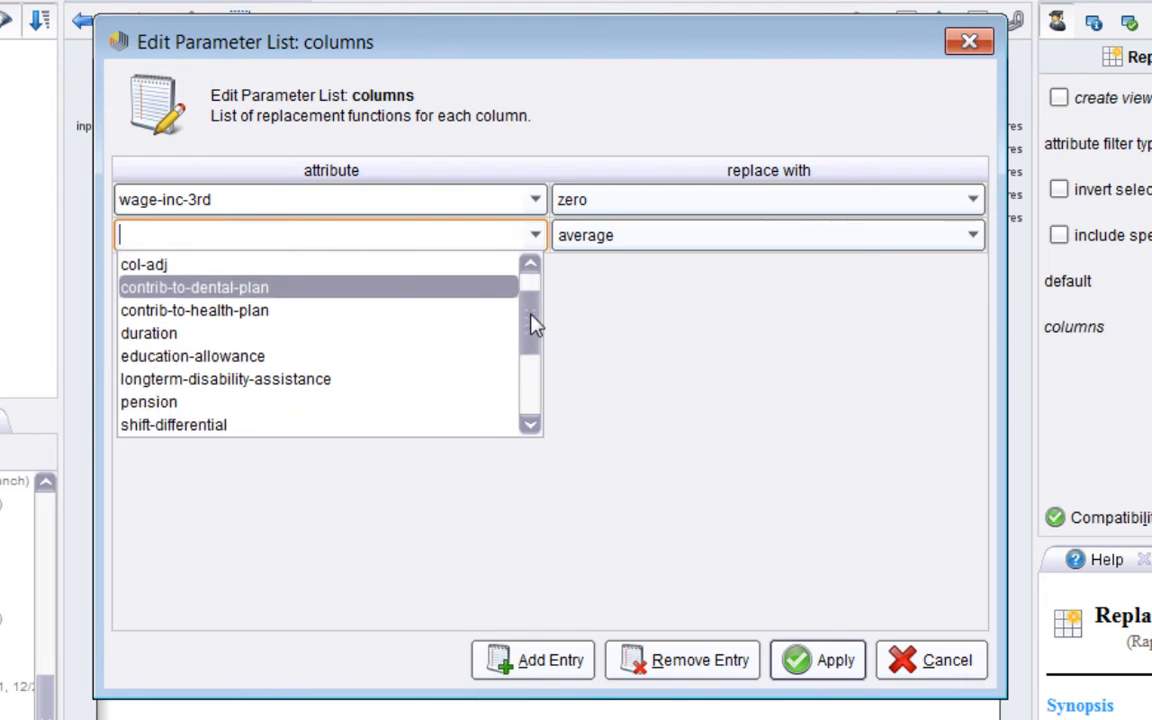
pyautogui.click(443, 330)
pyautogui.click(738, 239)
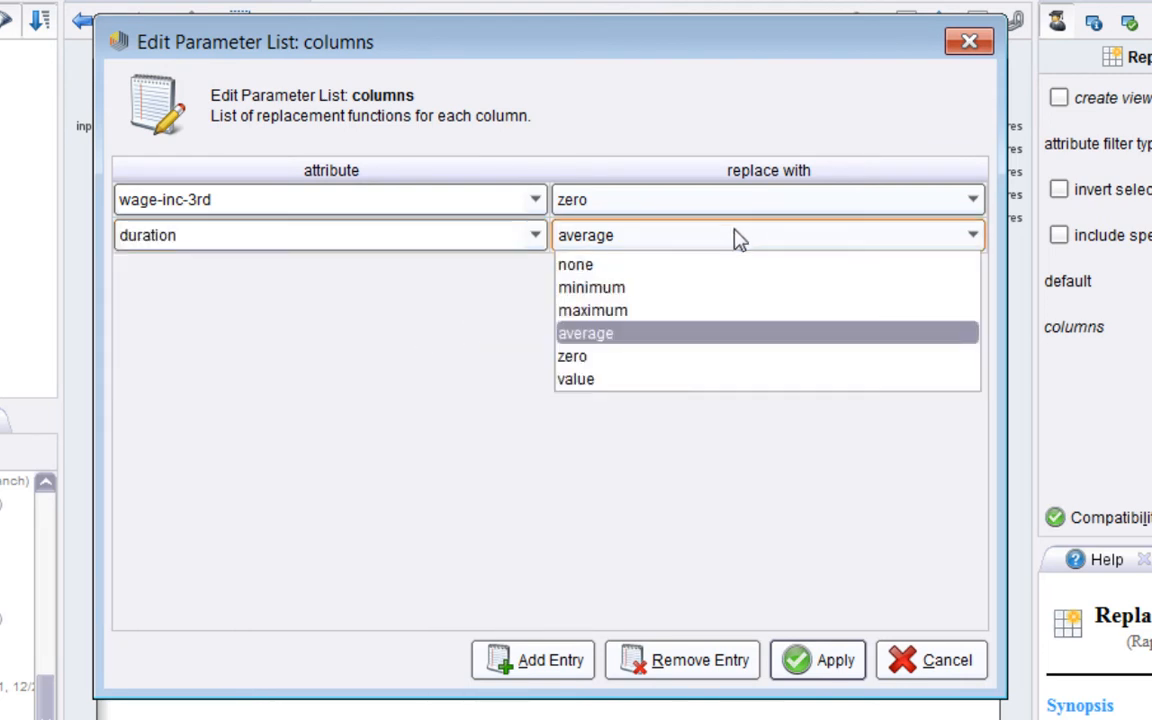
pyautogui.click(720, 286)
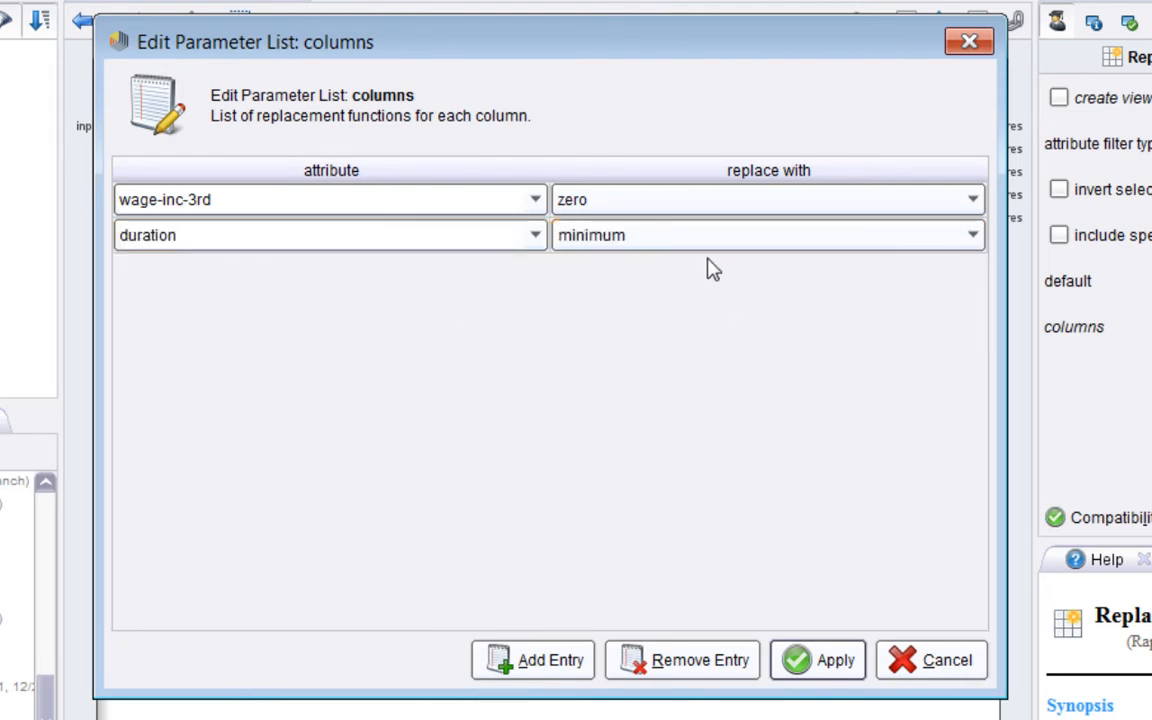
# Add a third columns entry that replaces missing values of the col-adj attribute with value, and apply the list.
pyautogui.click(553, 672)
pyautogui.click(535, 270)
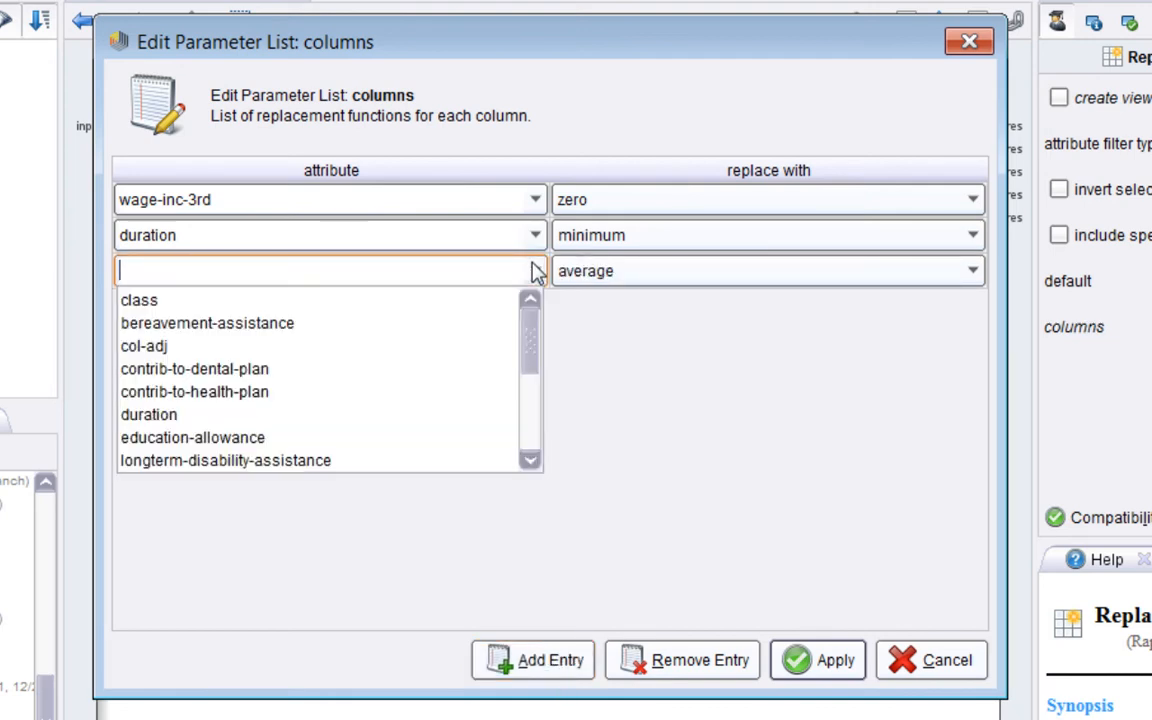
pyautogui.click(517, 350)
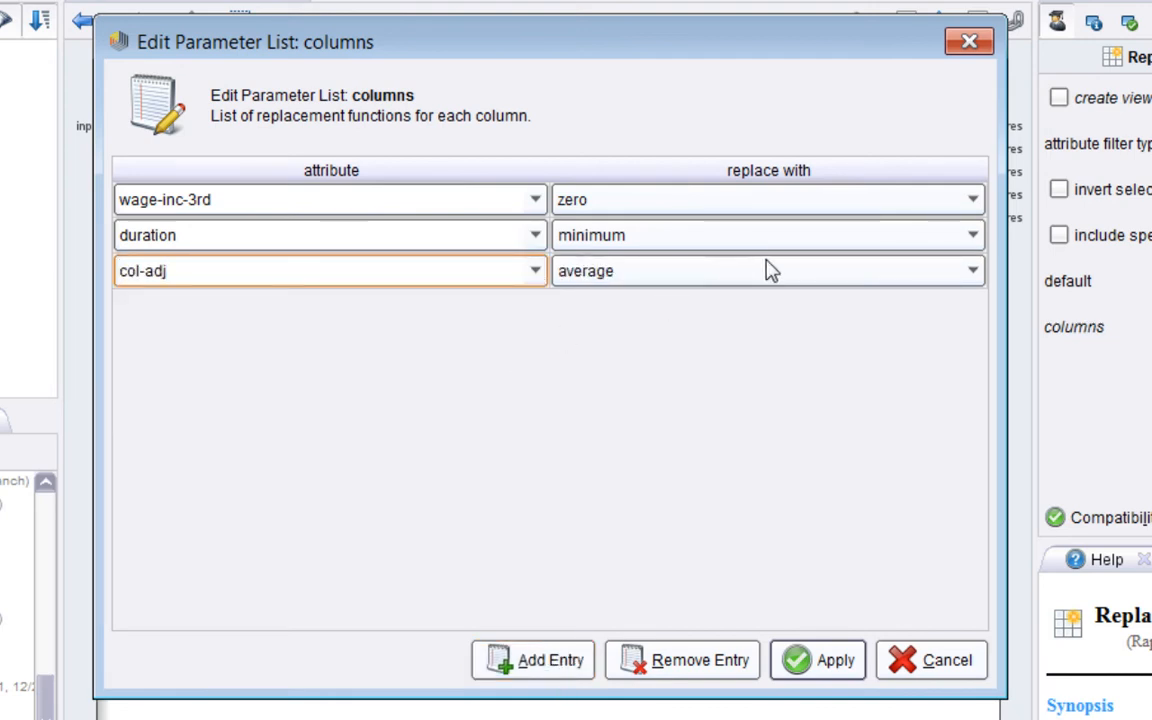
pyautogui.click(973, 271)
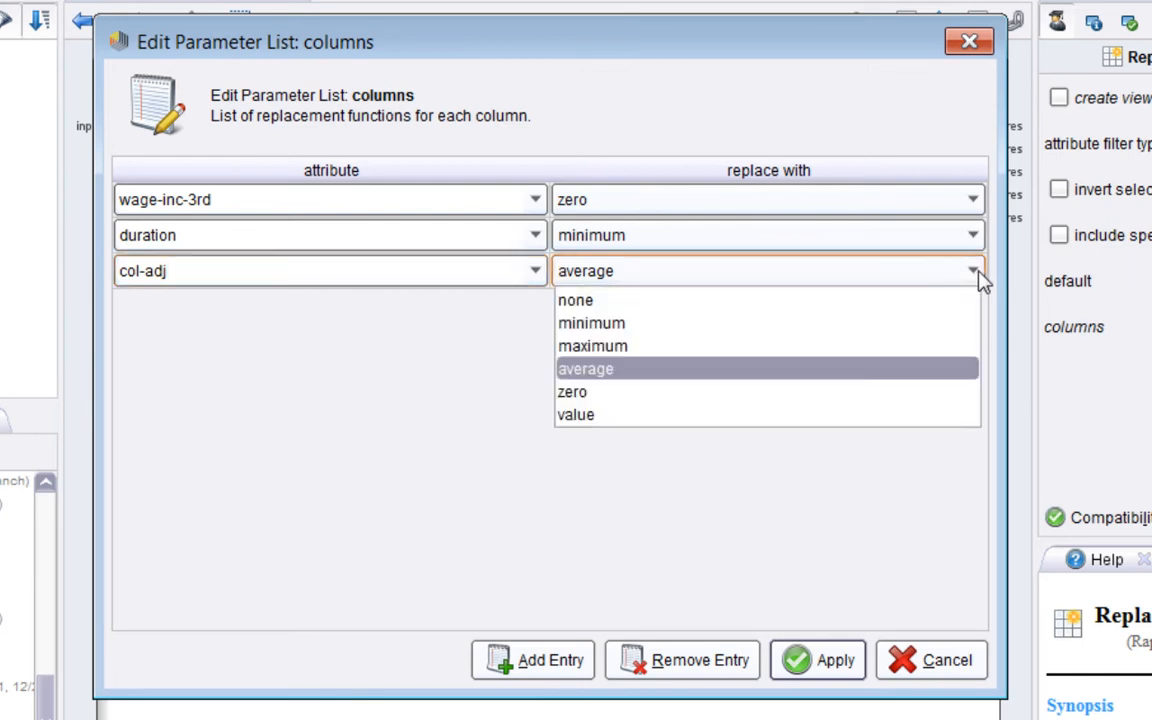
pyautogui.click(803, 413)
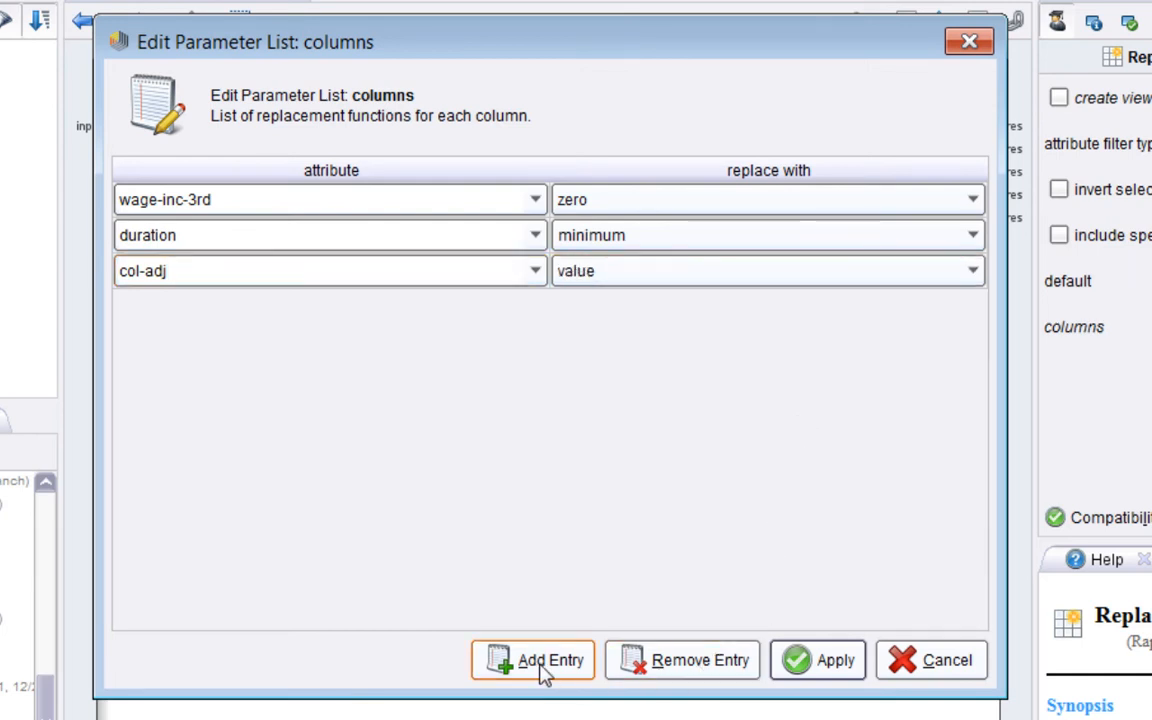
pyautogui.click(814, 668)
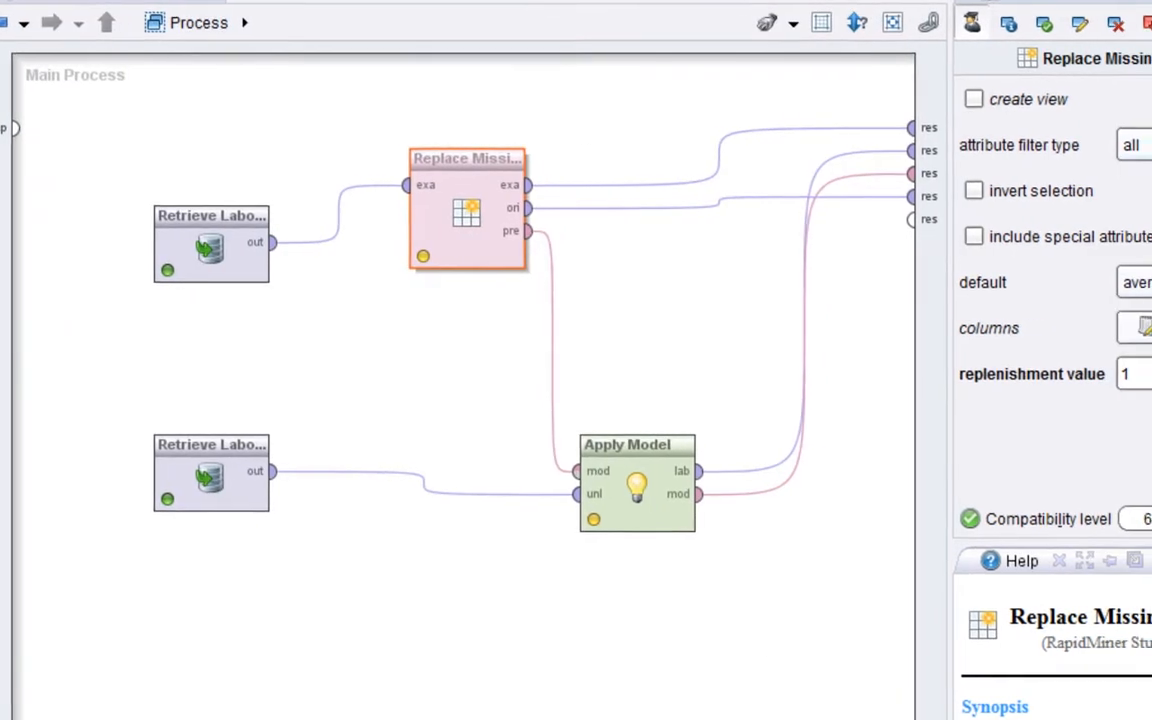
# Set the replenishment value to "something" and recheck the three column replacement entries.
pyautogui.moveTo(1062, 385); pyautogui.dragTo(901, 376)
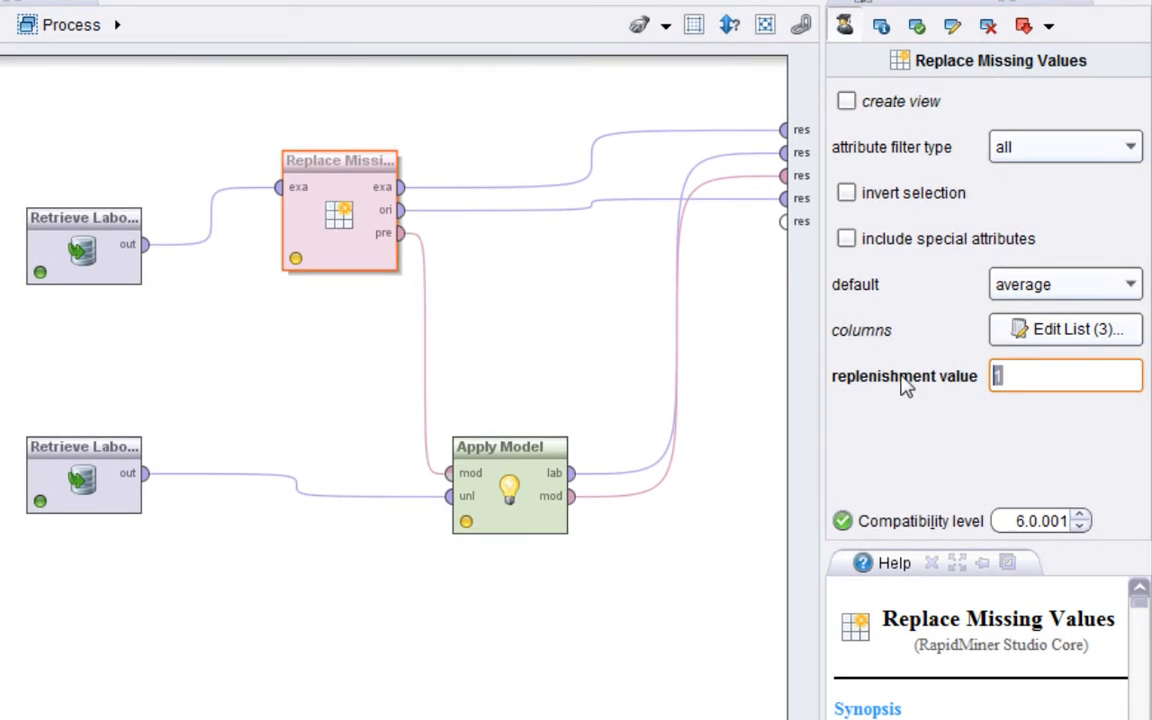
pyautogui.write('something')
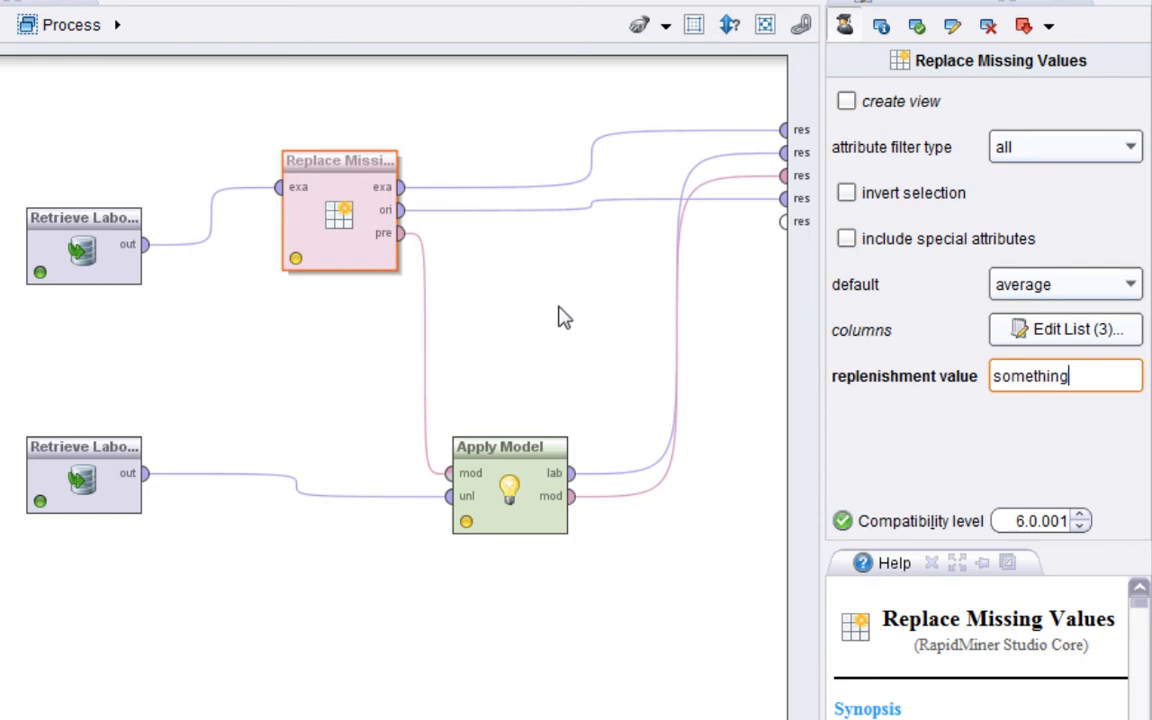
pyautogui.click(1062, 335)
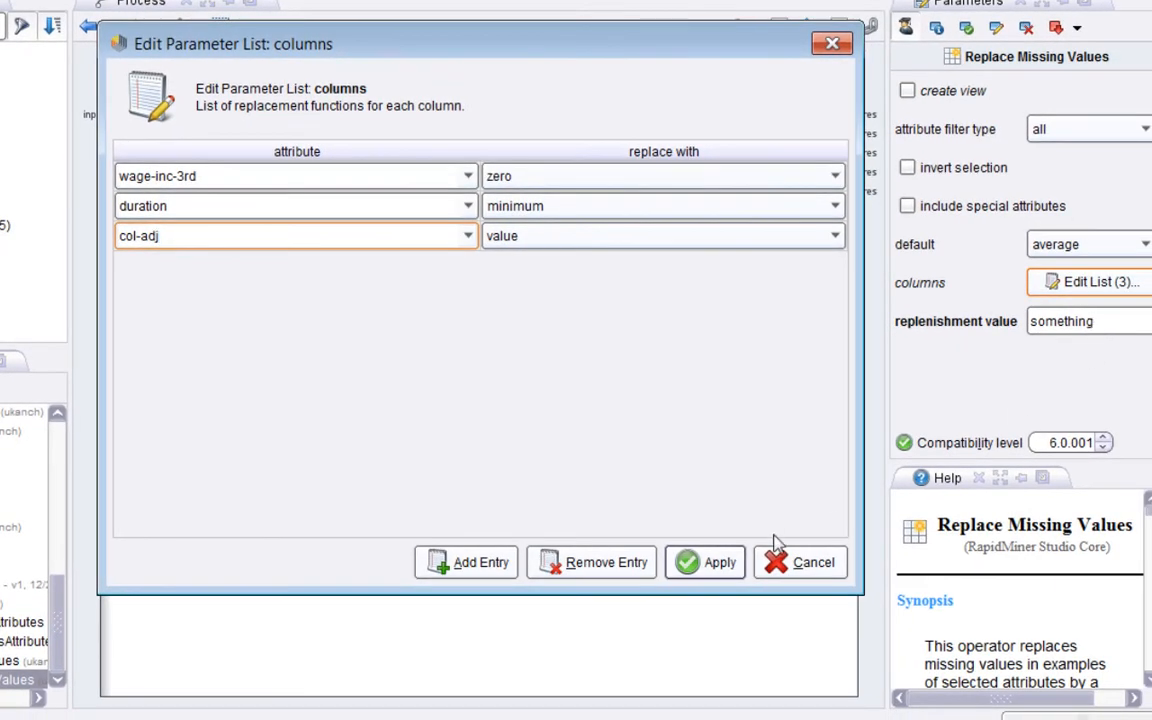
pyautogui.click(726, 573)
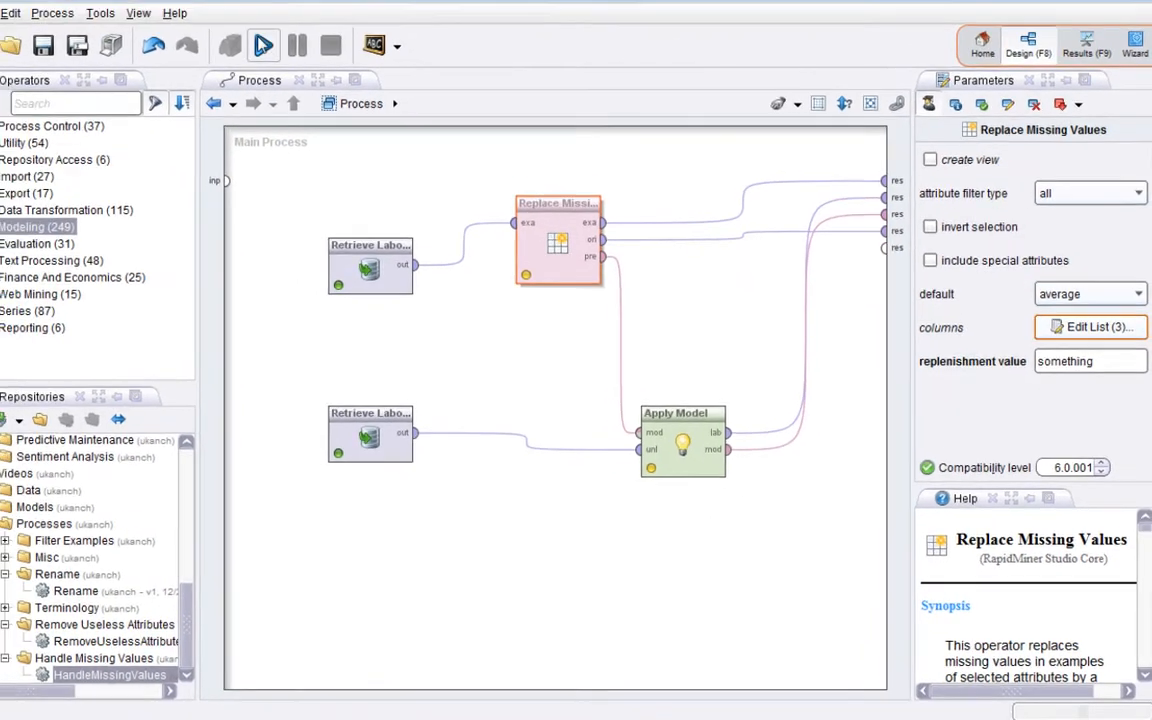
# Run the process, check the replaced values in the Replace Missing Values output, and return to the process design.
pyautogui.click(260, 47)
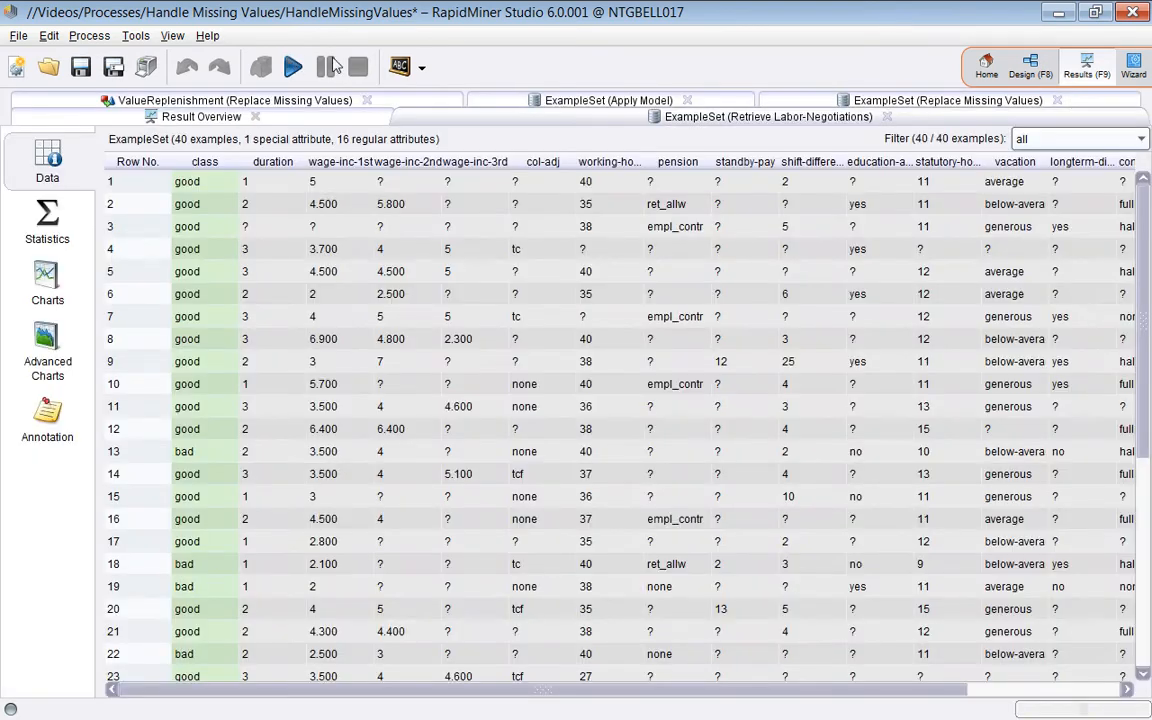
pyautogui.click(814, 102)
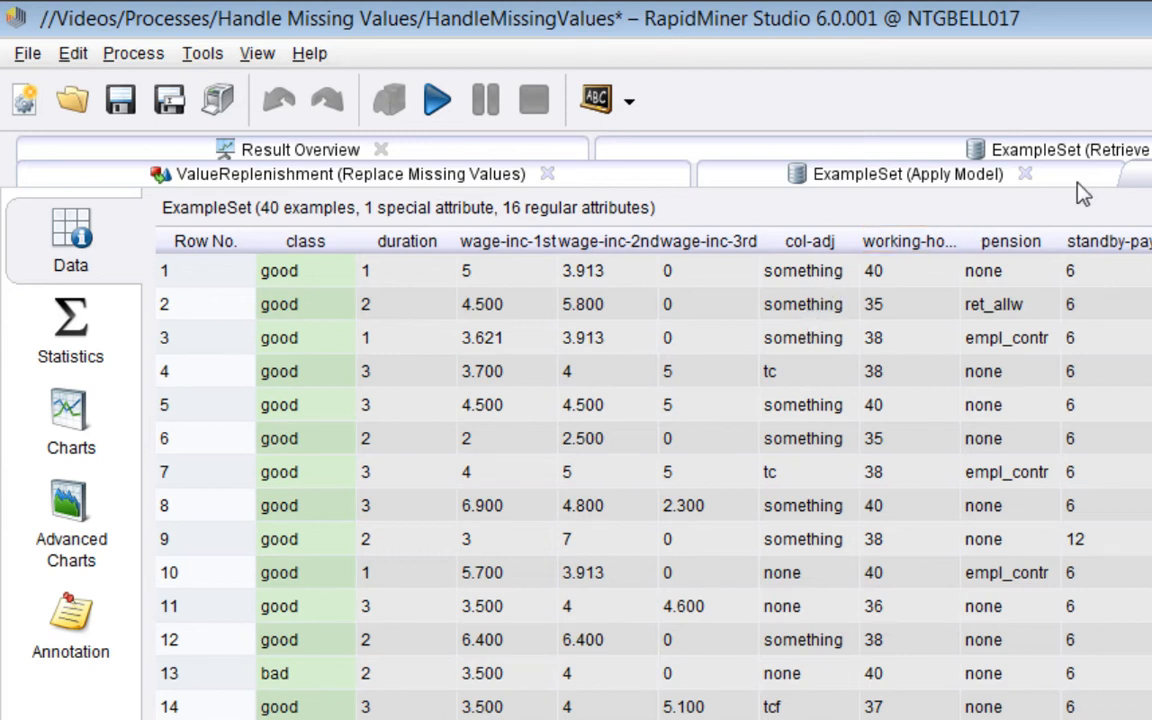
pyautogui.press('F8')
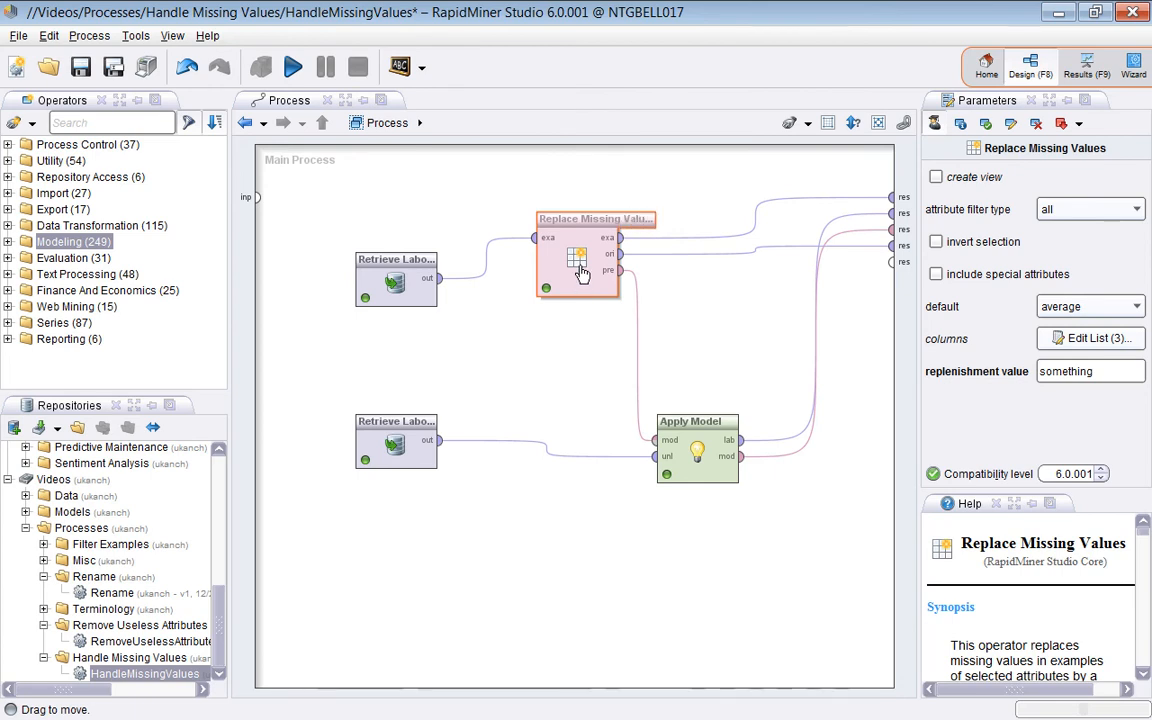
# Review the Apply Model operator and the Retrieve operator feeding it, and rerun the process.
pyautogui.click(697, 446)
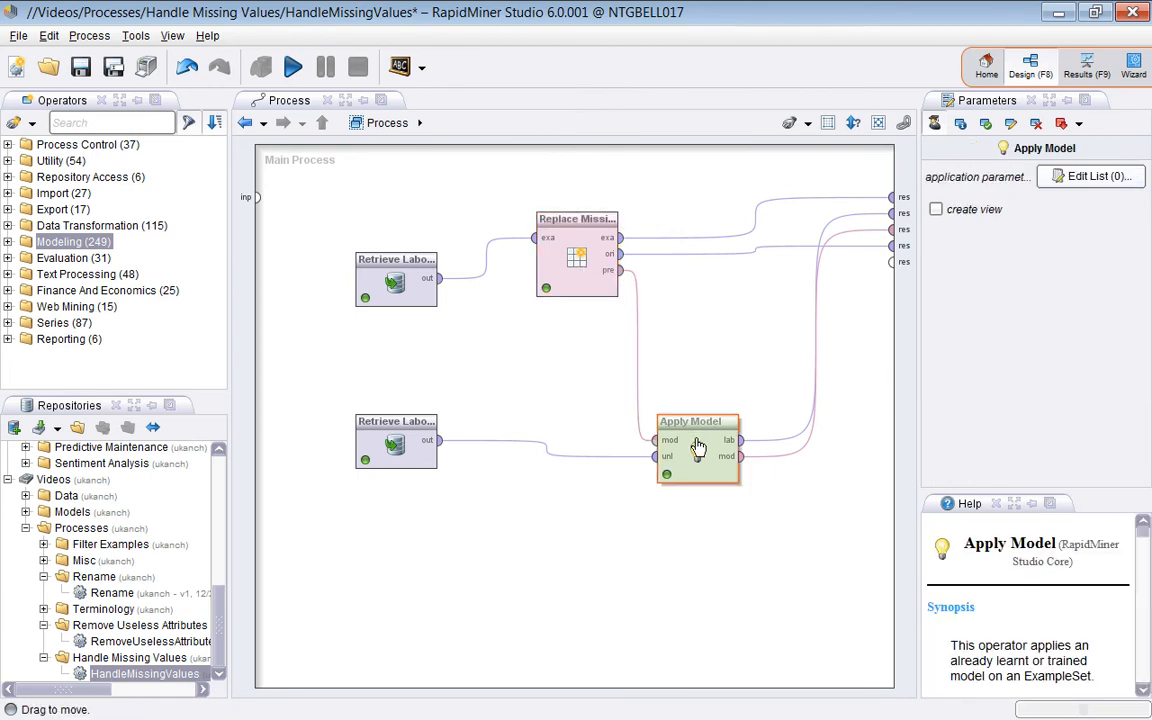
pyautogui.click(410, 452)
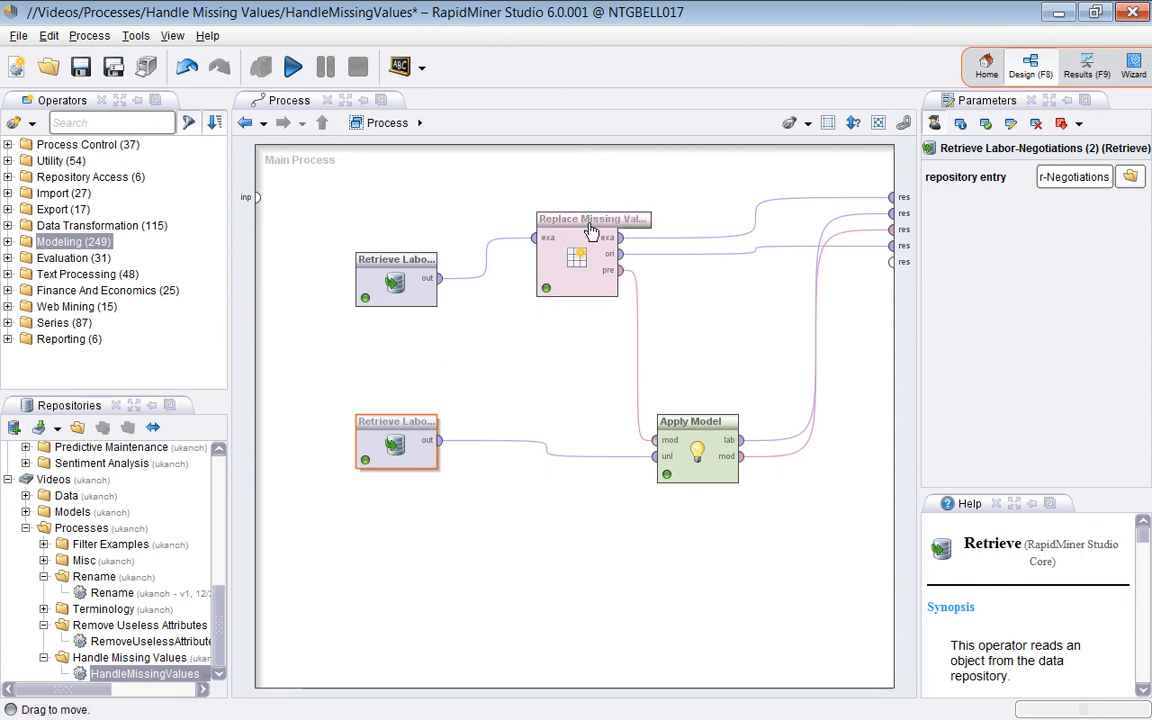
pyautogui.click(293, 66)
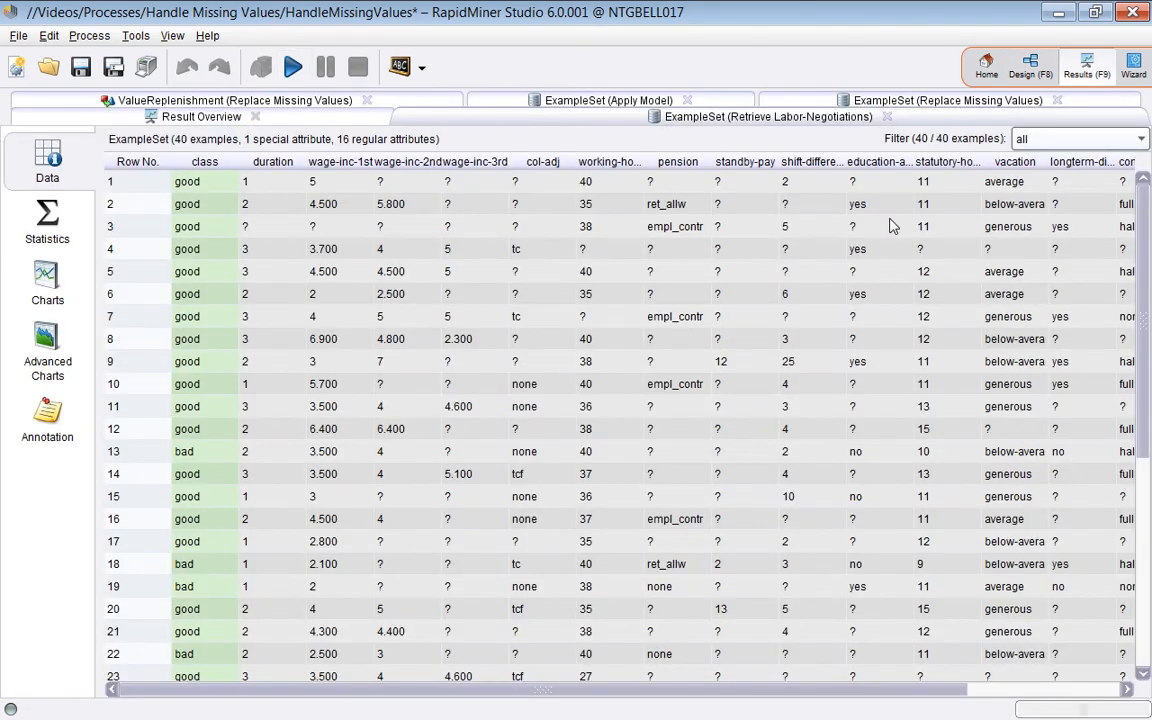
# Compare the Apply Model output with the ValueReplenishment model description, the original Labor-Negotiations data and the Replace Missing Values output.
pyautogui.click(856, 101)
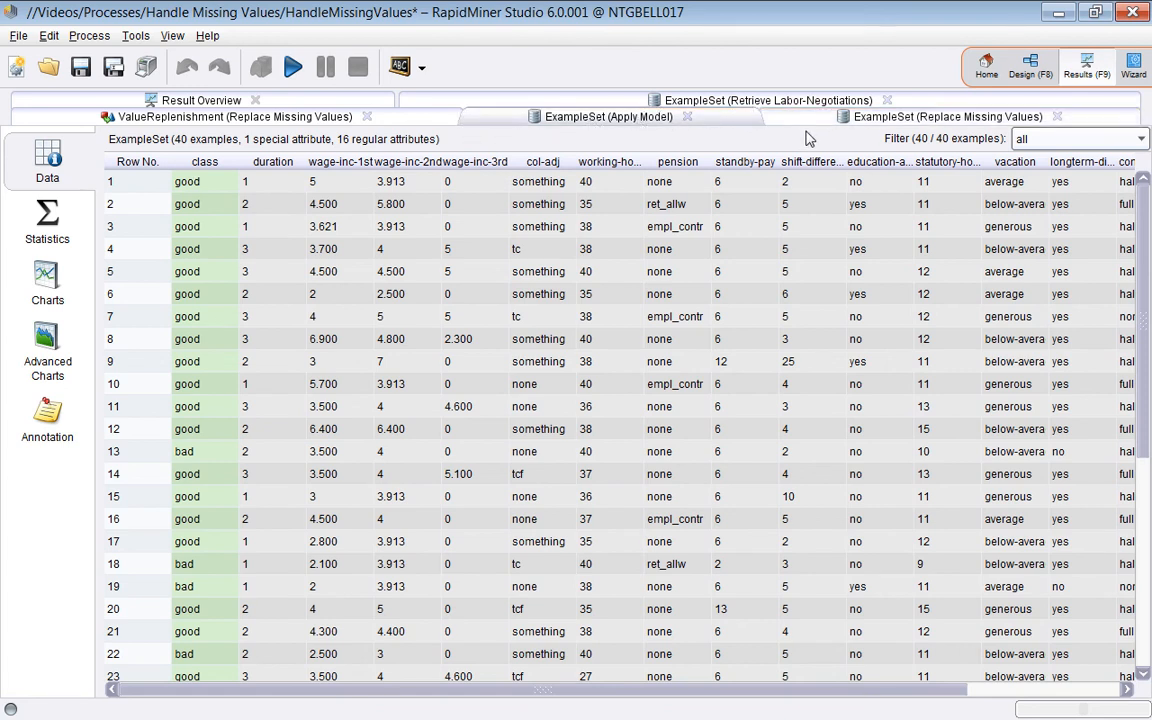
pyautogui.click(185, 118)
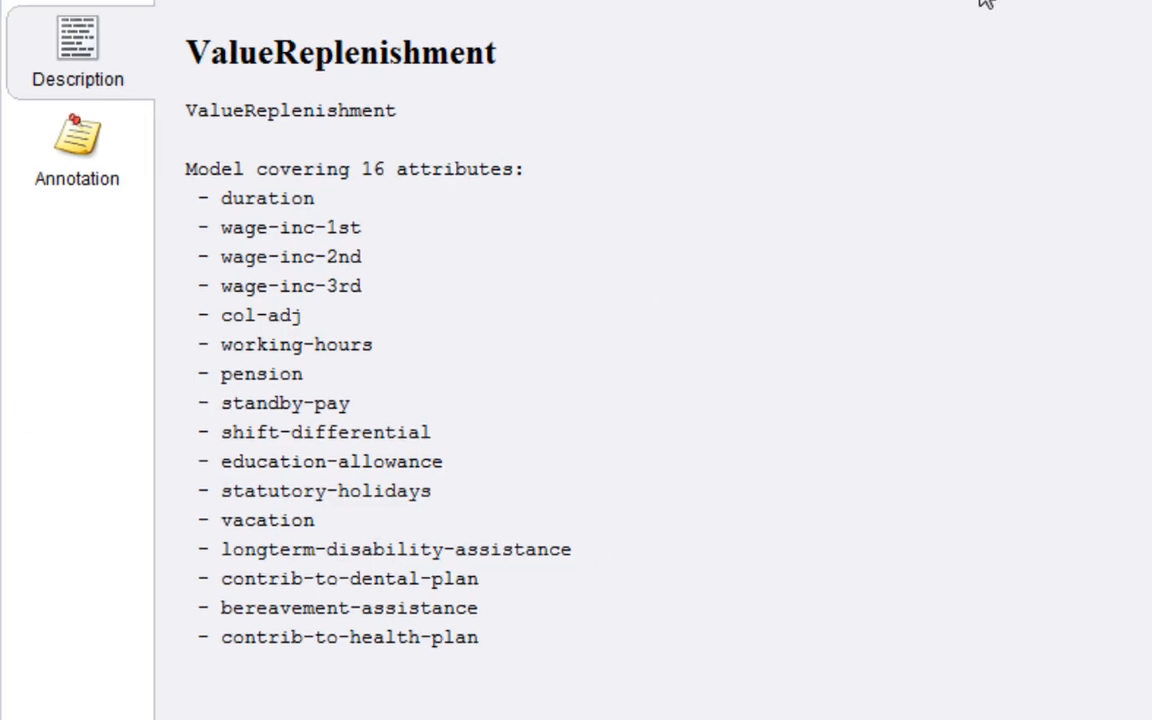
pyautogui.click(604, 118)
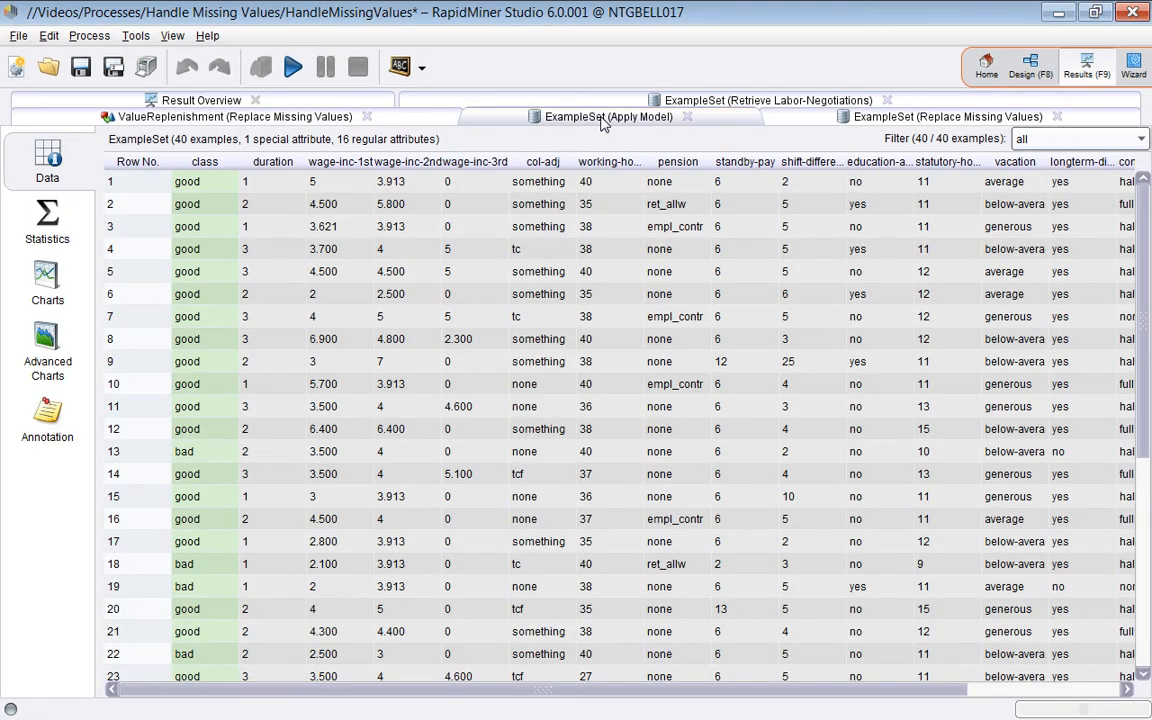
pyautogui.click(743, 101)
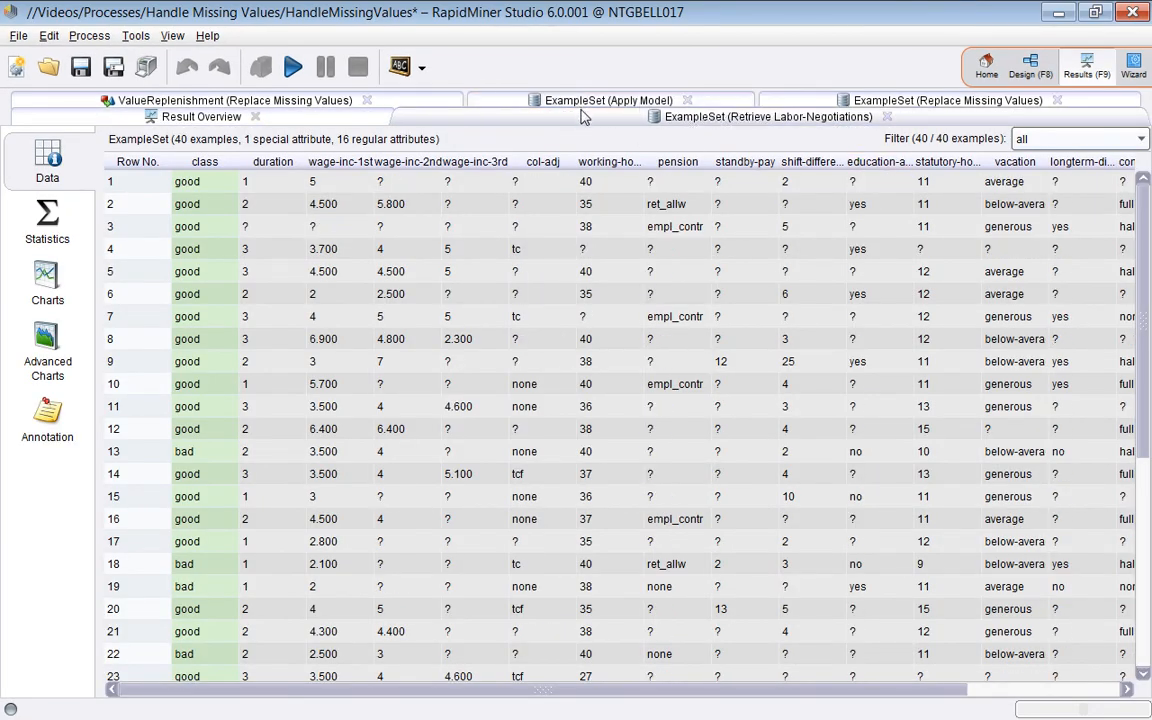
pyautogui.click(822, 104)
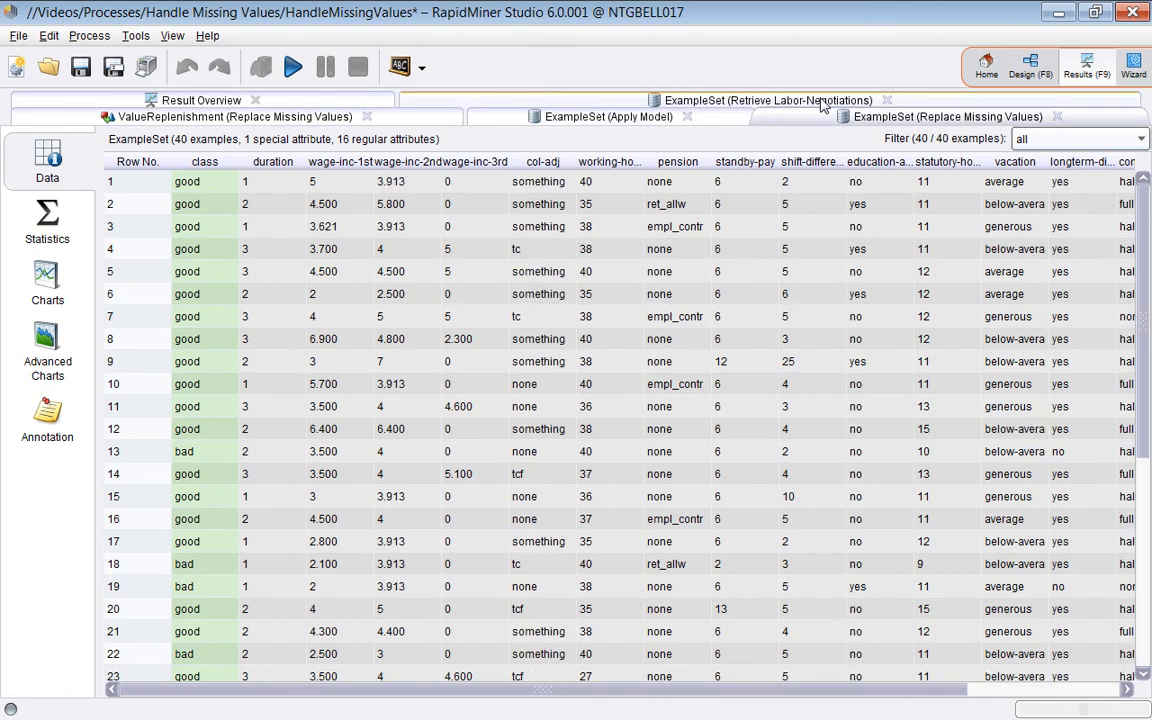